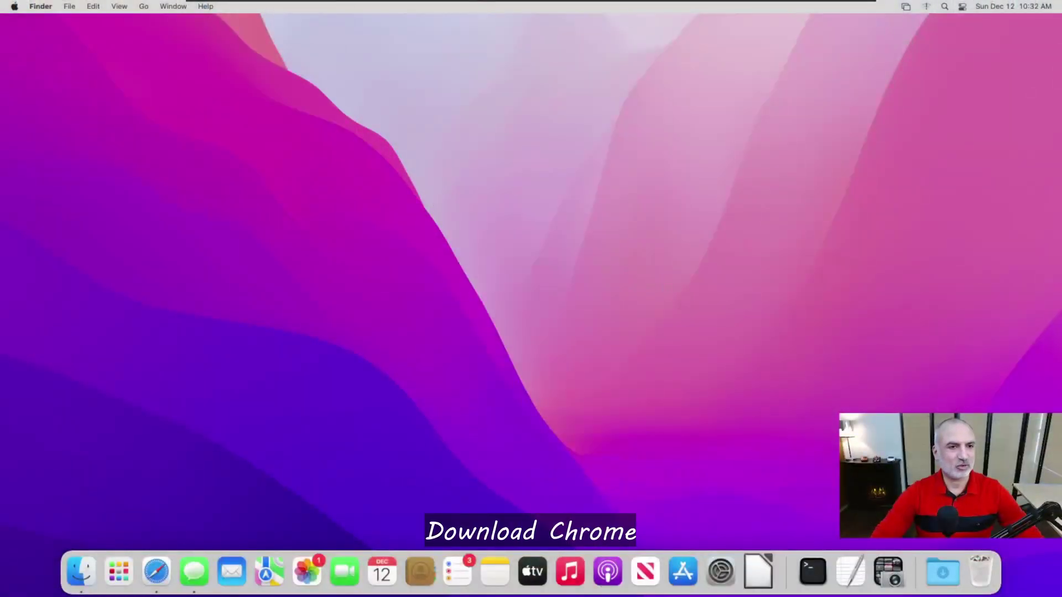
# Step: In Safari, go to chrome.com and download Chrome for Mac, allowing downloads from google.com
pyautogui.click(158, 573)
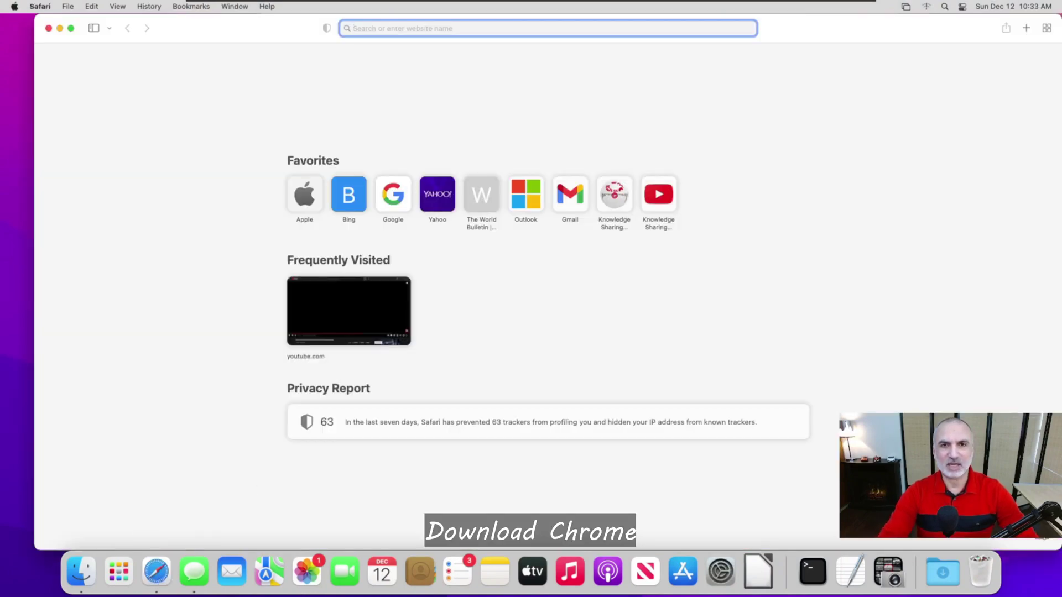
pyautogui.write('chrome.')
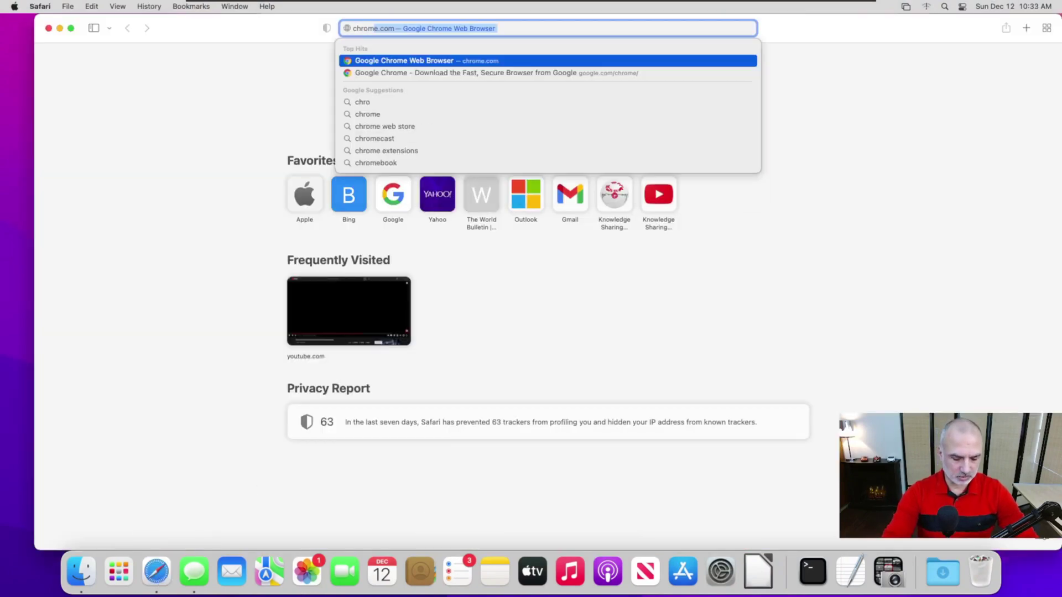
pyautogui.write('com')
pyautogui.press('Return')
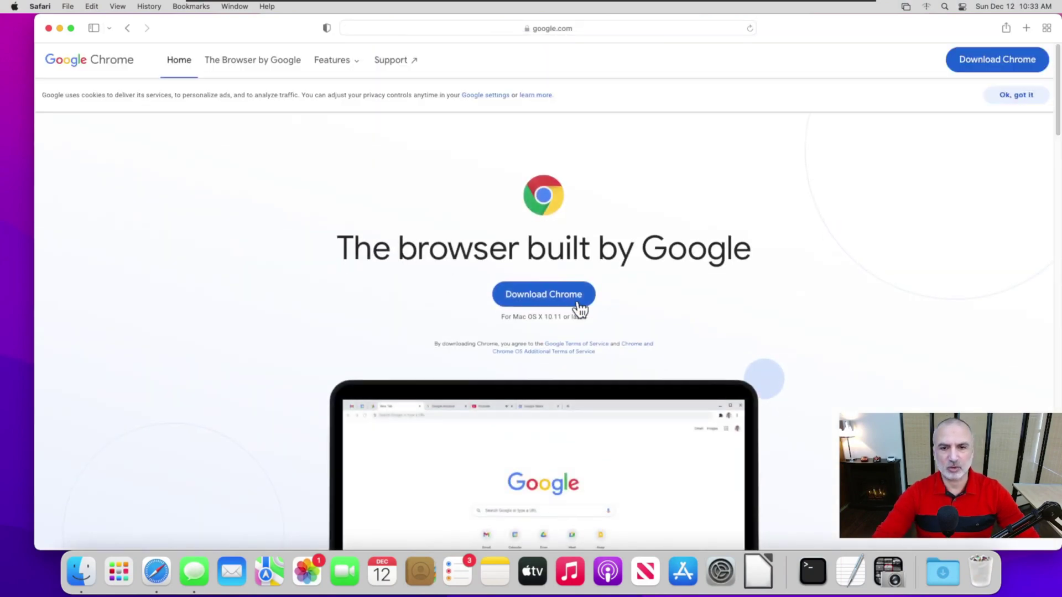
pyautogui.click(547, 298)
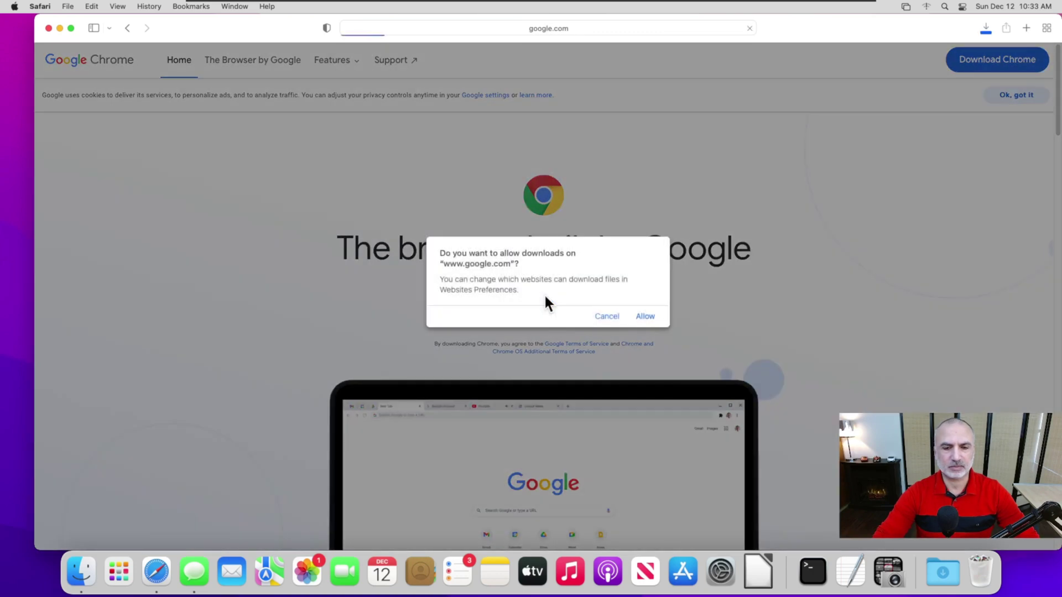
pyautogui.click(645, 317)
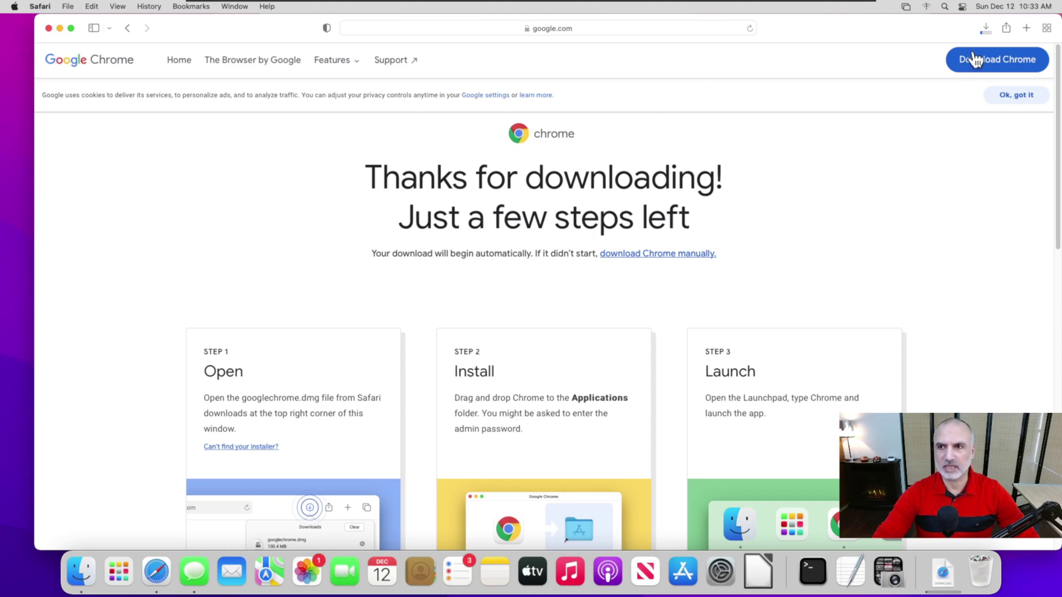
# Step: Confirm googlechrome.dmg (193.6 MB) finished downloading, then close the Safari window
pyautogui.click(985, 29)
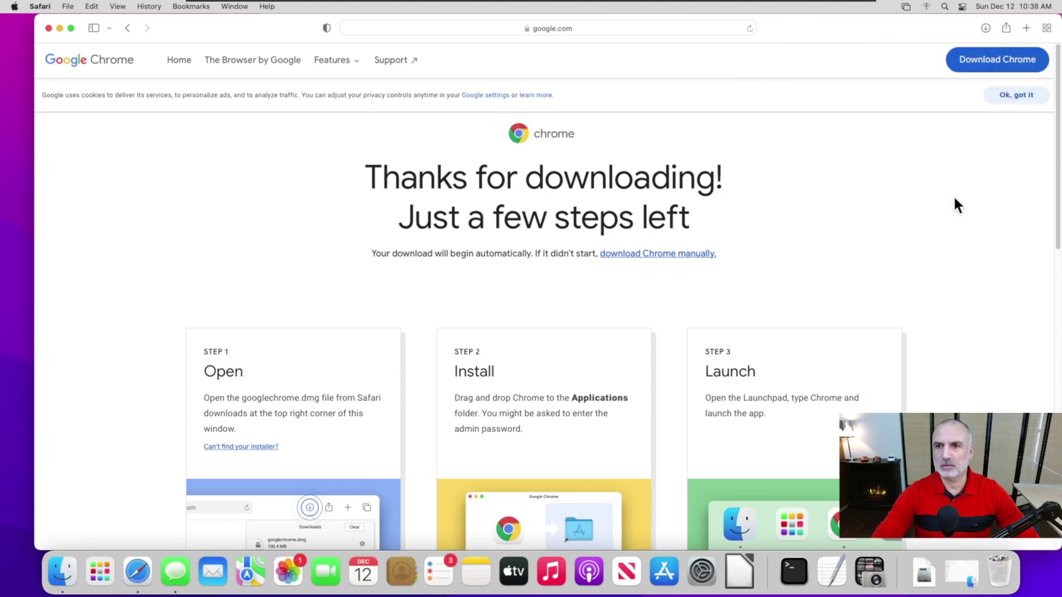
pyautogui.click(986, 28)
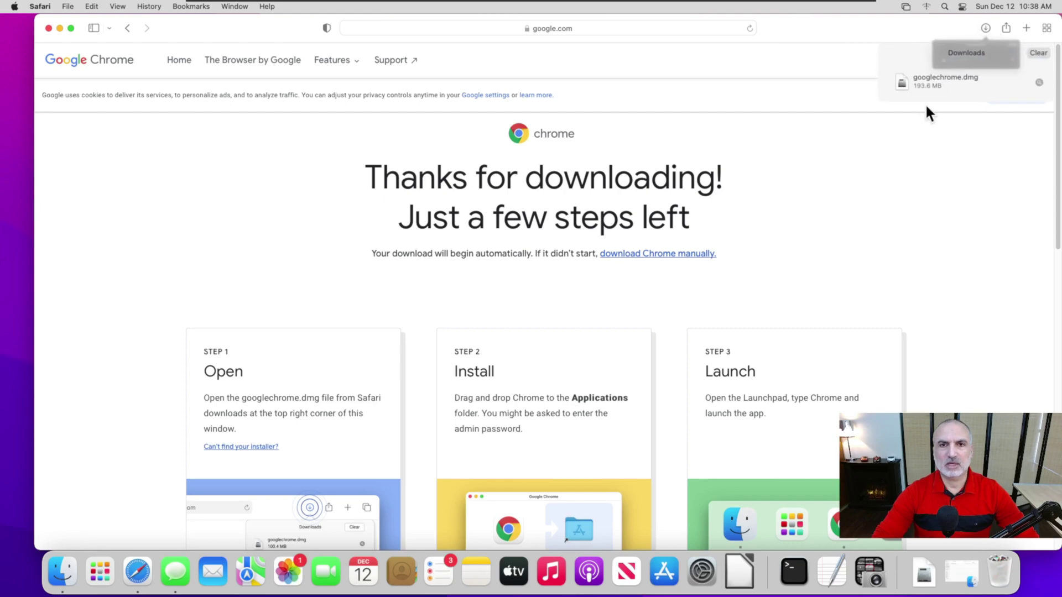
pyautogui.click(49, 29)
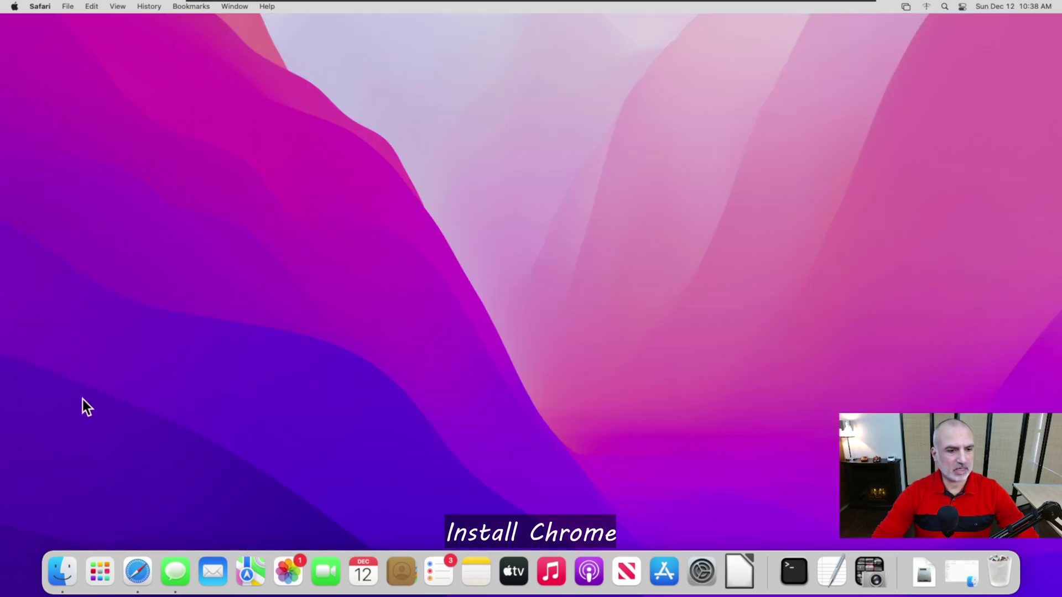
# Step: Open googlechrome.dmg from Downloads and drag Google Chrome onto the Applications folder
pyautogui.click(65, 578)
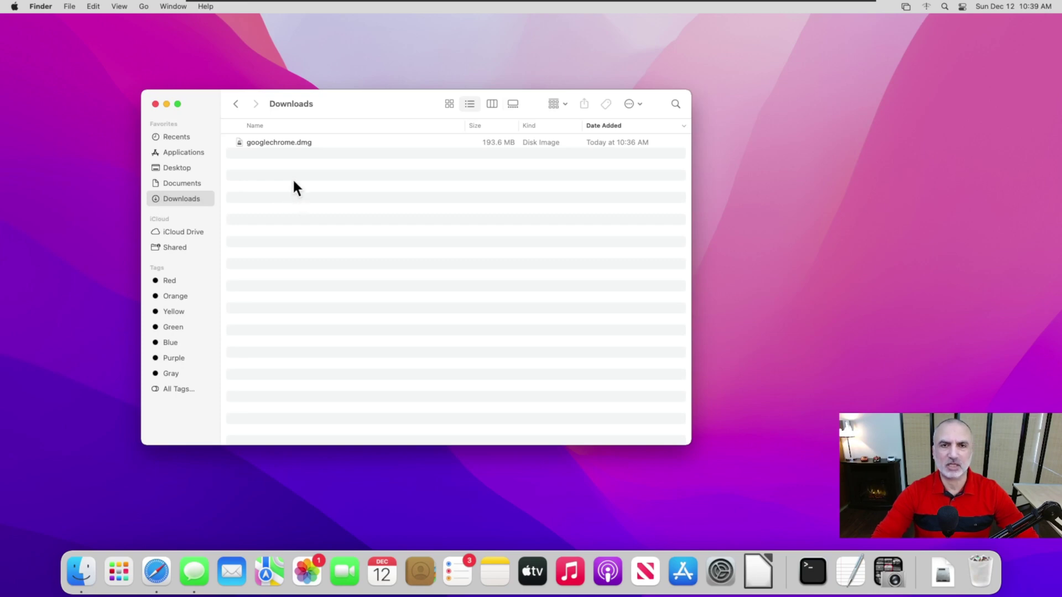
pyautogui.click(266, 145)
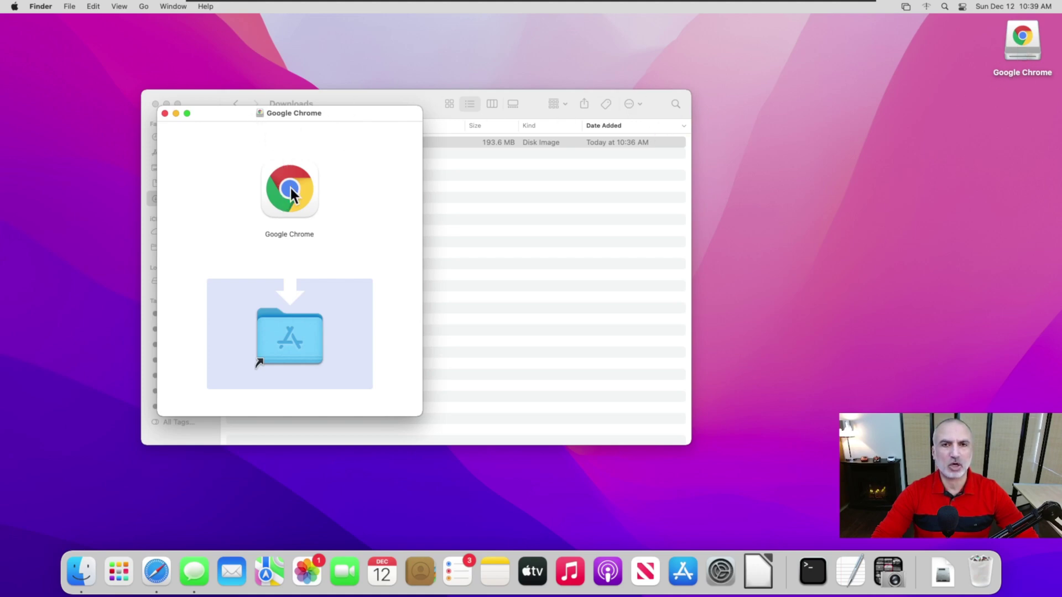
pyautogui.moveTo(285, 353); pyautogui.dragTo(283, 346)
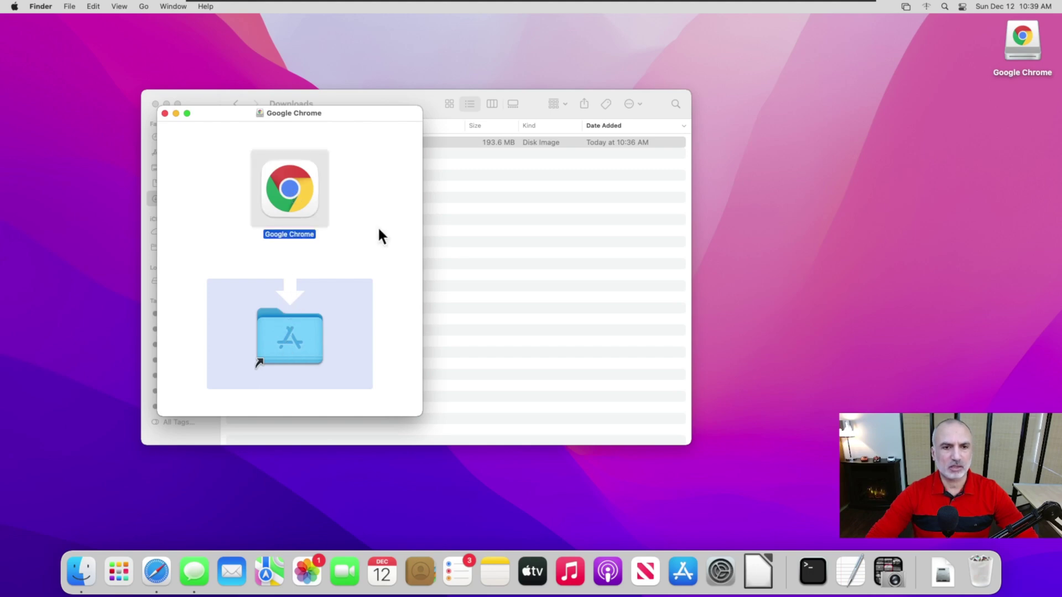
pyautogui.moveTo(294, 178); pyautogui.dragTo(296, 319)
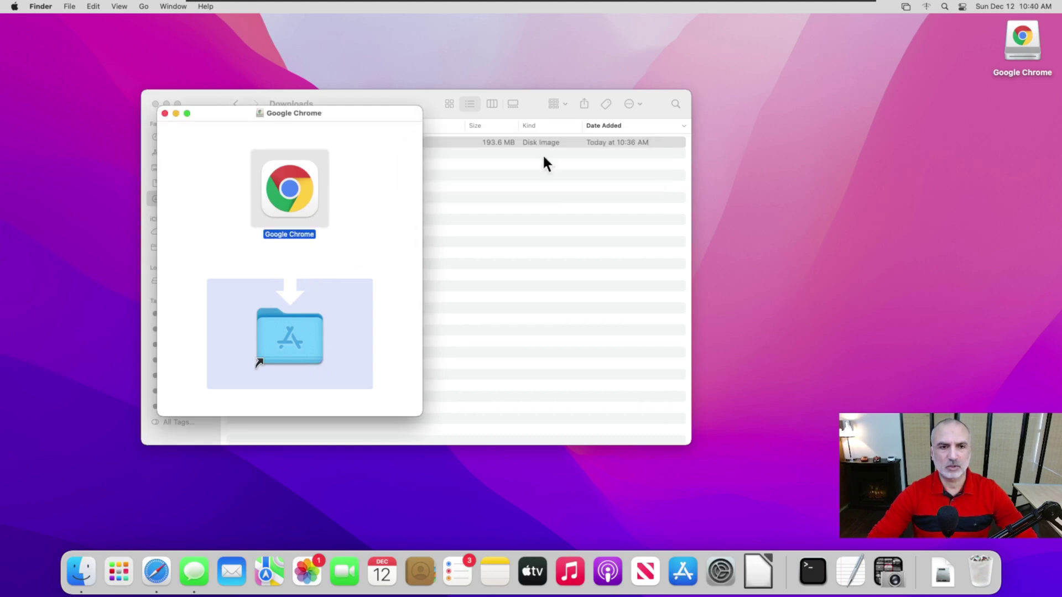
# Step: Close the installer window and eject the Google Chrome installer volume
pyautogui.click(164, 112)
pyautogui.rightClick(1023, 52)
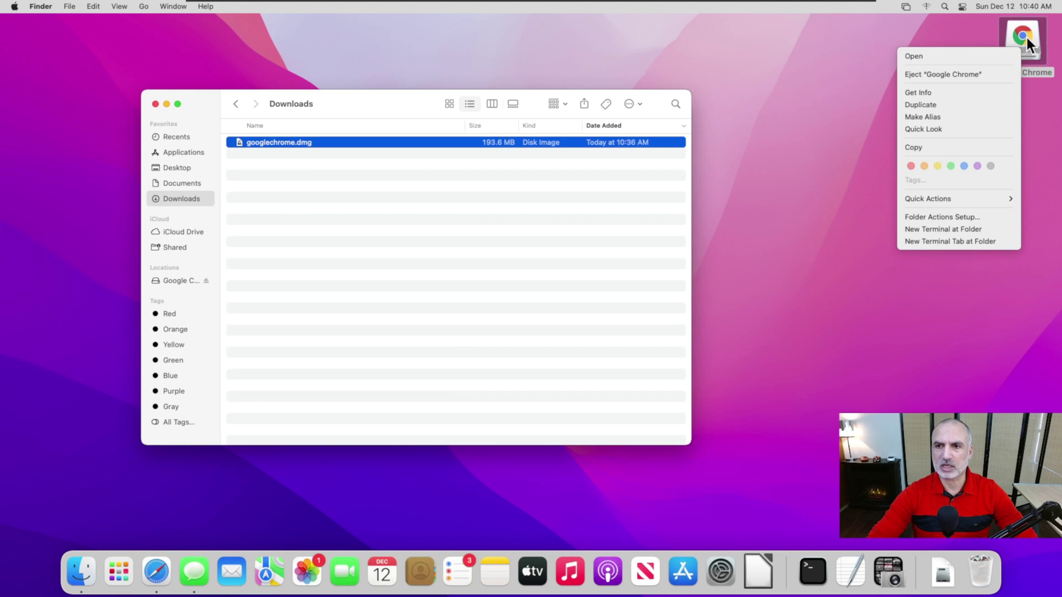
pyautogui.click(928, 74)
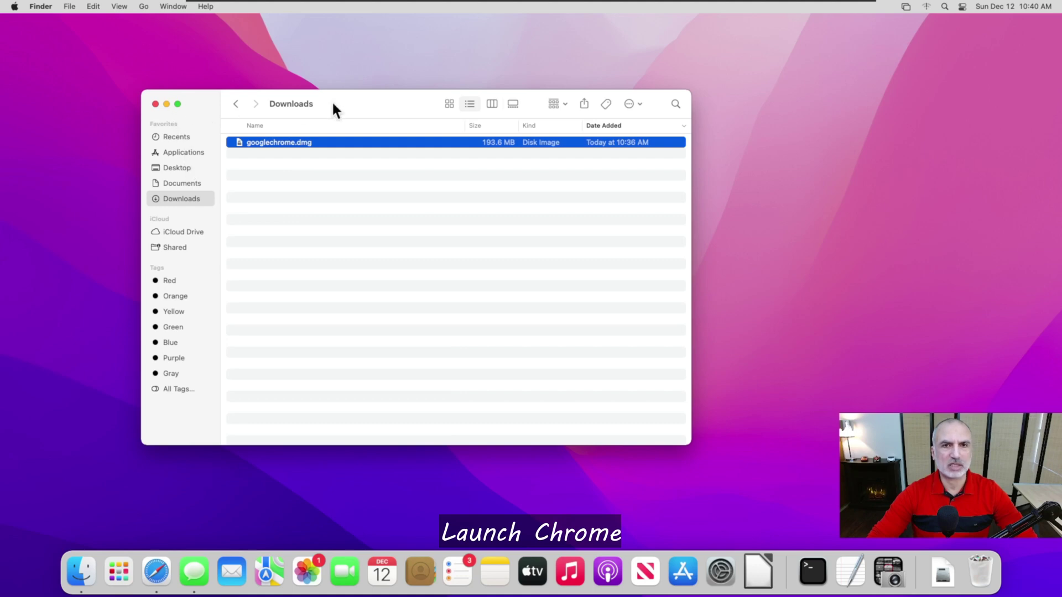
# Step: Launch Google Chrome from Applications, confirm opening it, and close Finder
pyautogui.click(179, 153)
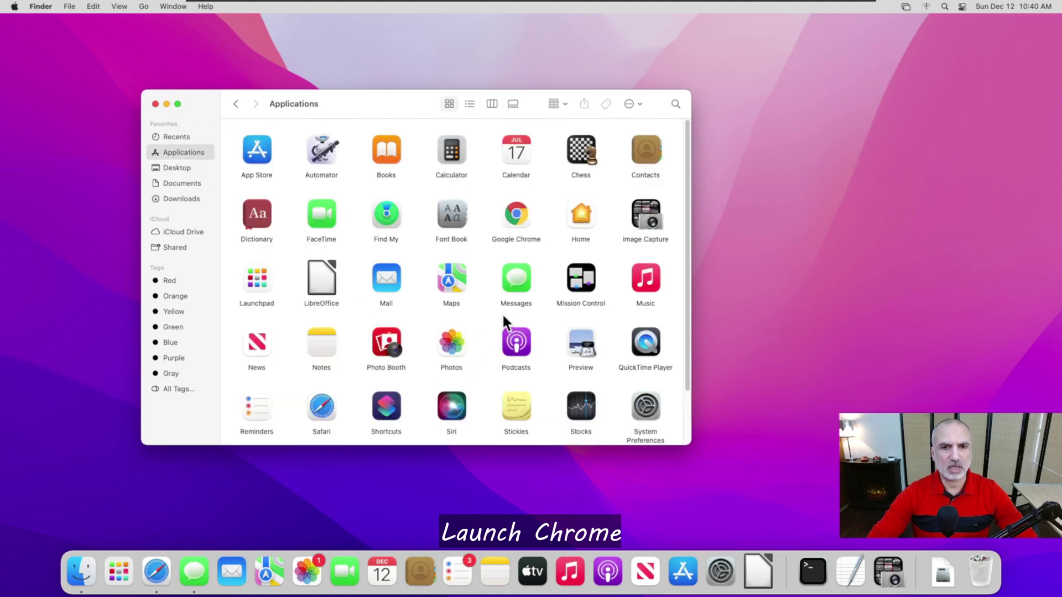
pyautogui.doubleClick(516, 217)
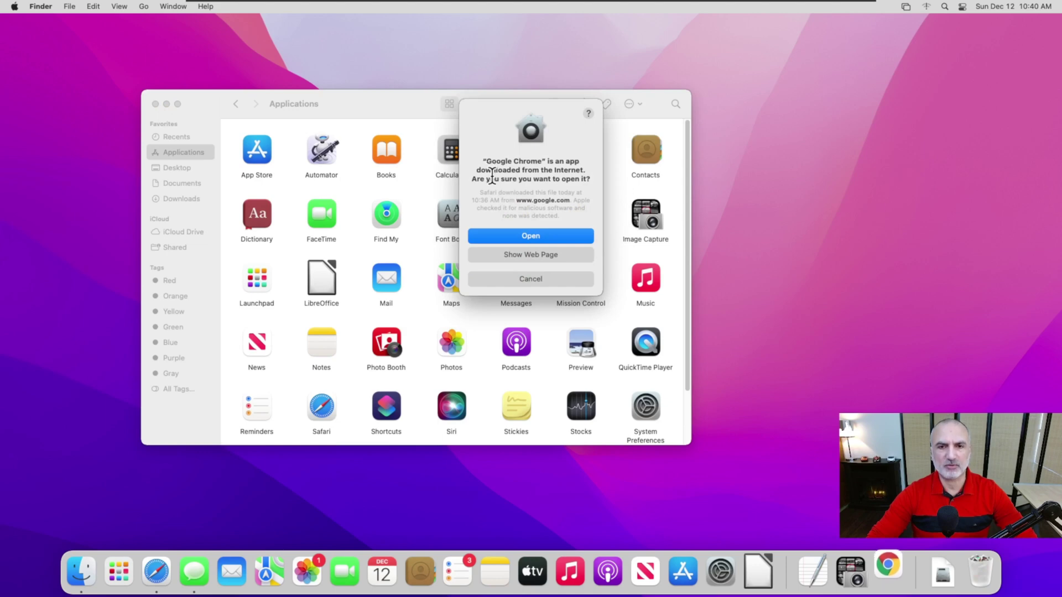
pyautogui.click(530, 237)
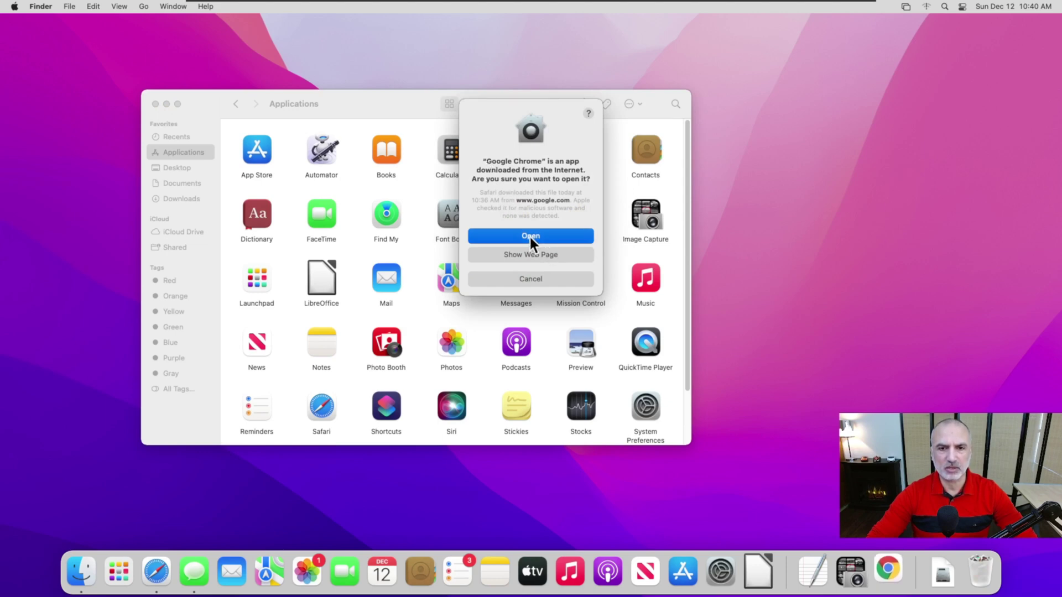
pyautogui.click(155, 104)
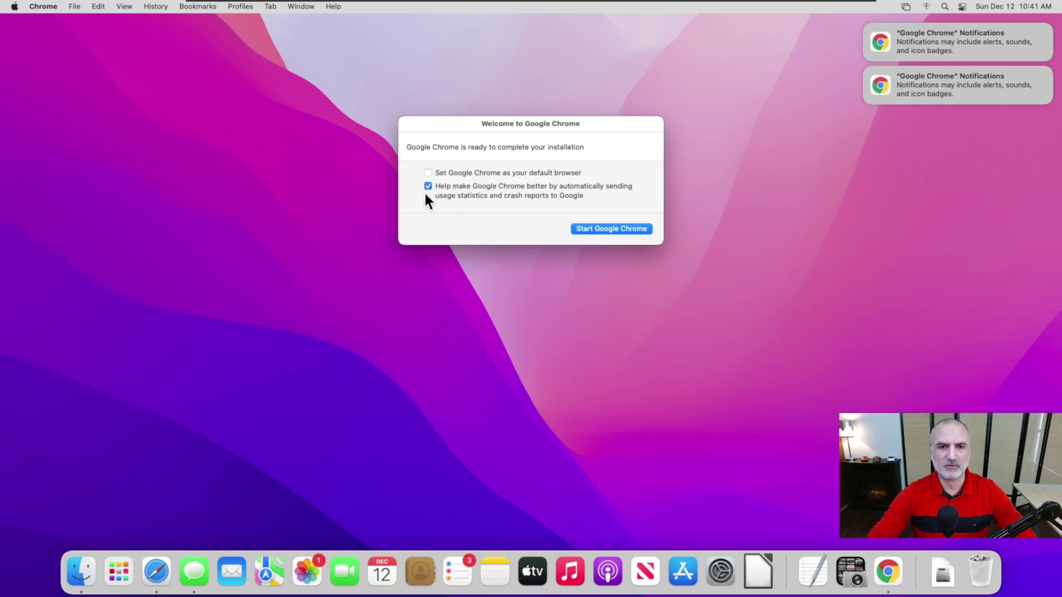
# Step: Start Google Chrome with the default-browser and usage-statistics options turned off
pyautogui.click(601, 229)
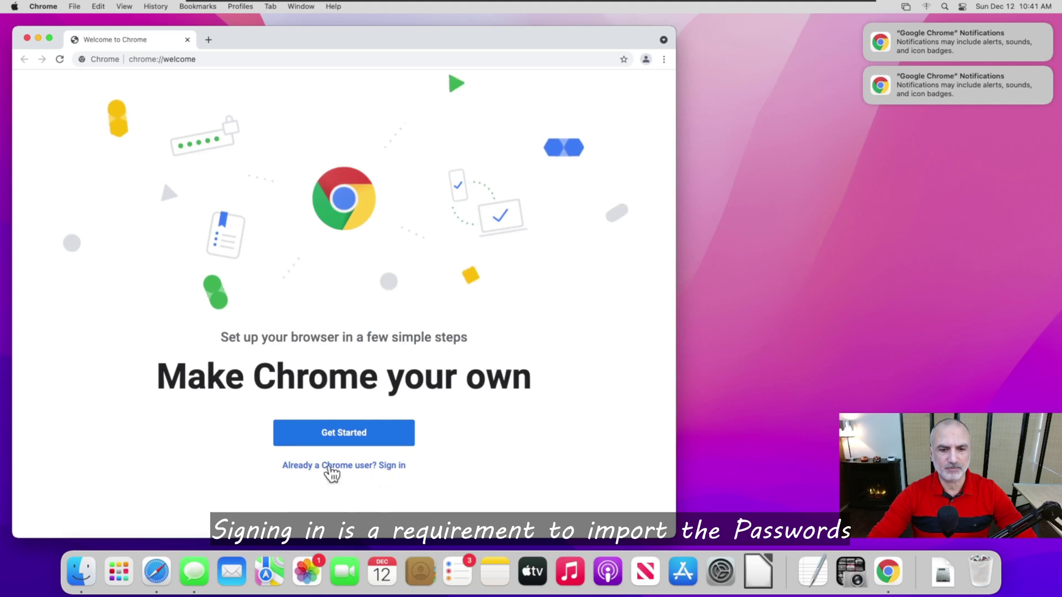
# Step: Sign in to Chrome as an existing user with the Google account e-mail and password
pyautogui.click(328, 466)
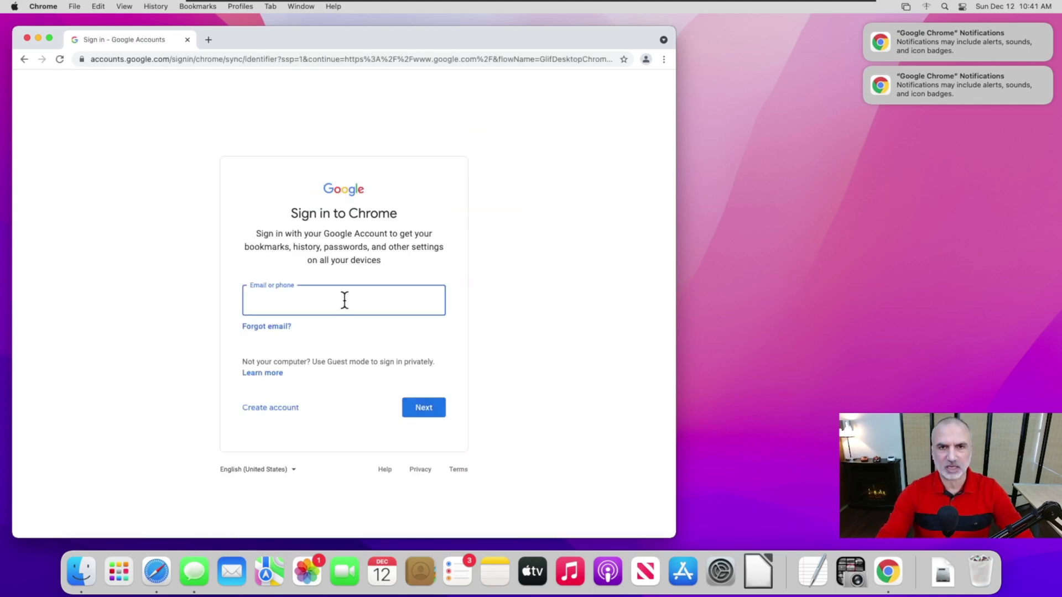
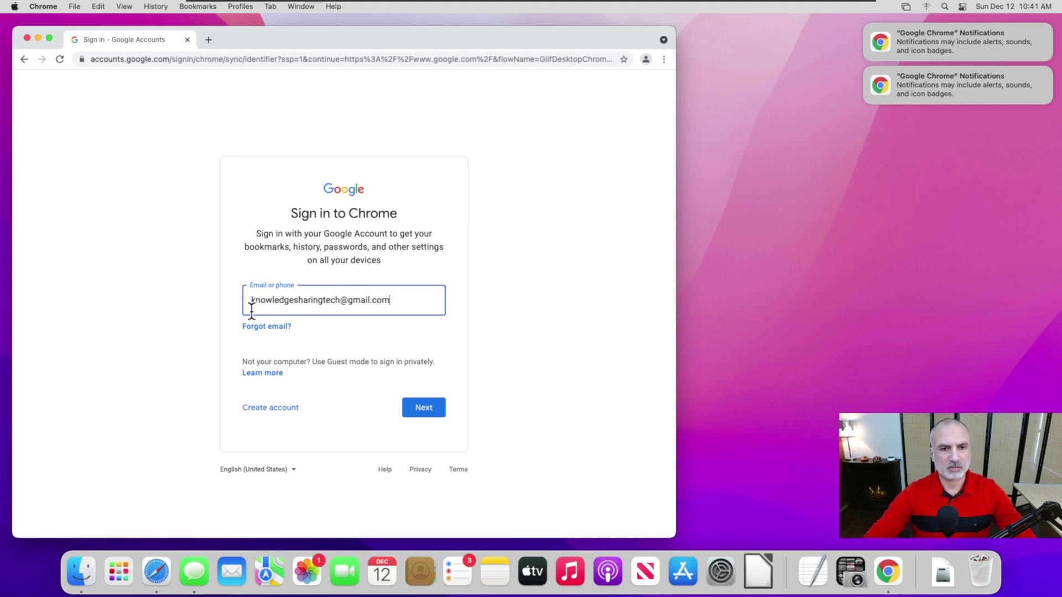
pyautogui.click(422, 407)
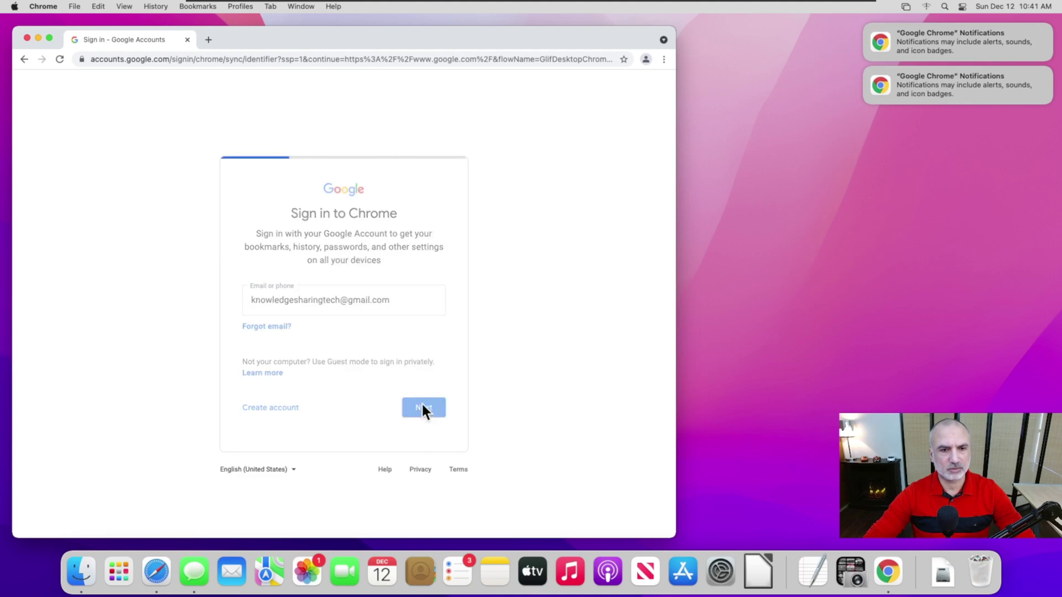
pyautogui.write('••••••••••••••')
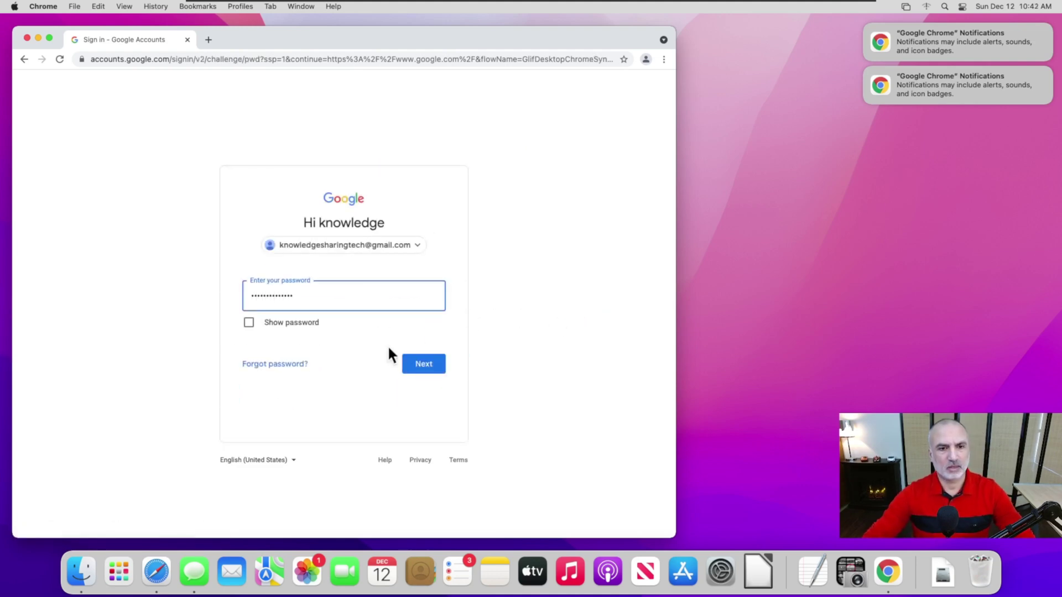
pyautogui.click(426, 365)
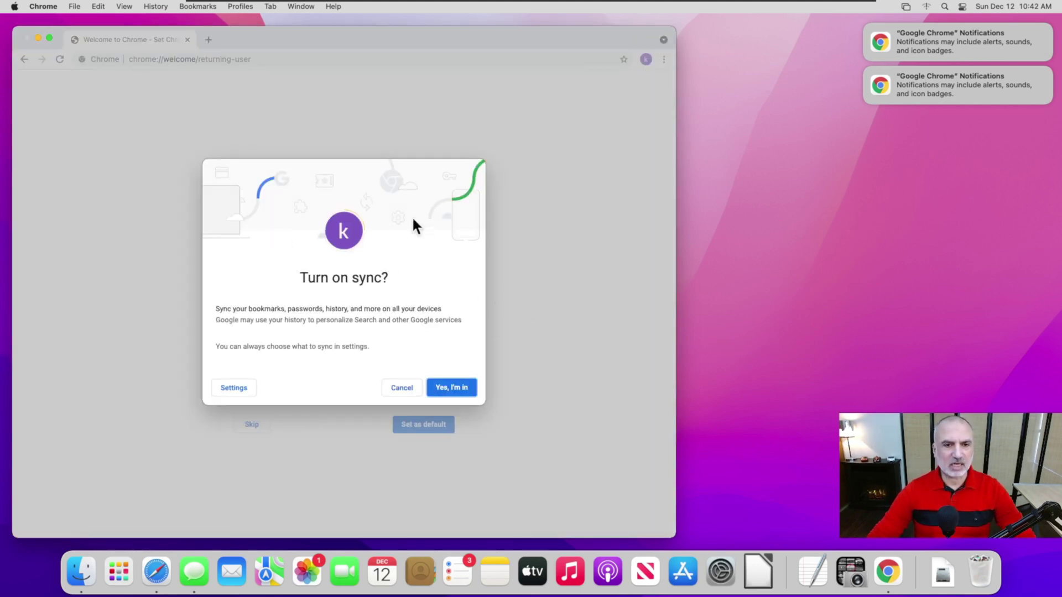
# Step: Turn on sync for the signed-in account and skip setting Chrome as default
pyautogui.click(451, 388)
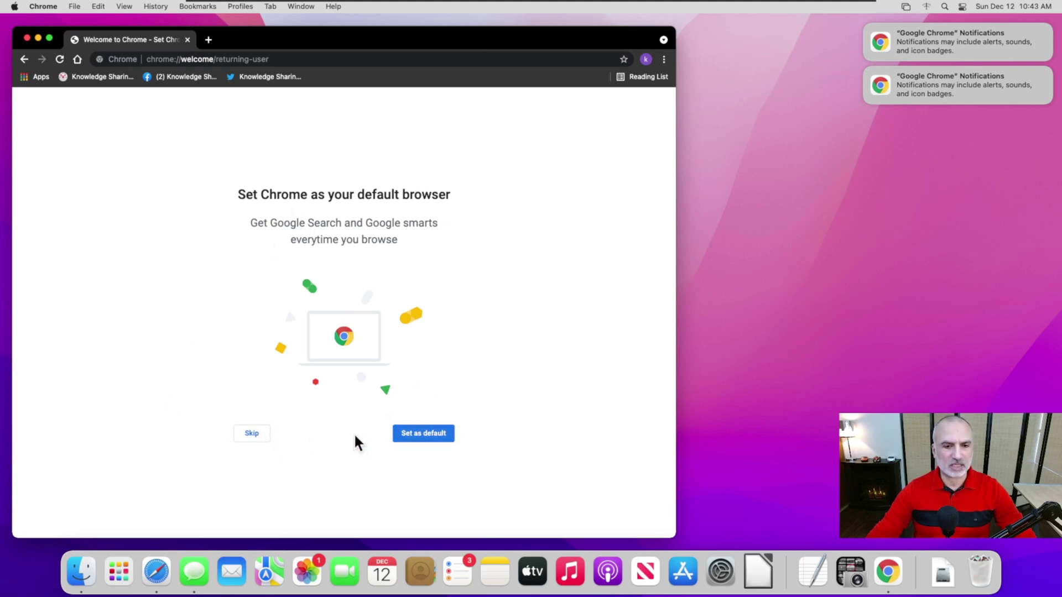
pyautogui.click(251, 434)
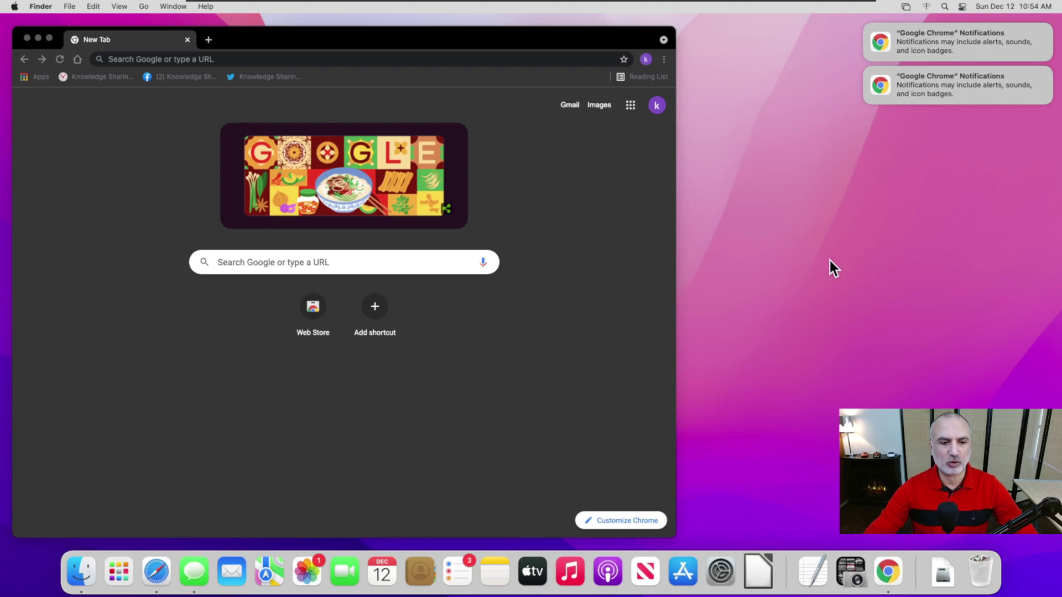
# Step: Export Safari's saved passwords as 'Passwords' in Documents, authorising with the Mac account password
pyautogui.click(153, 577)
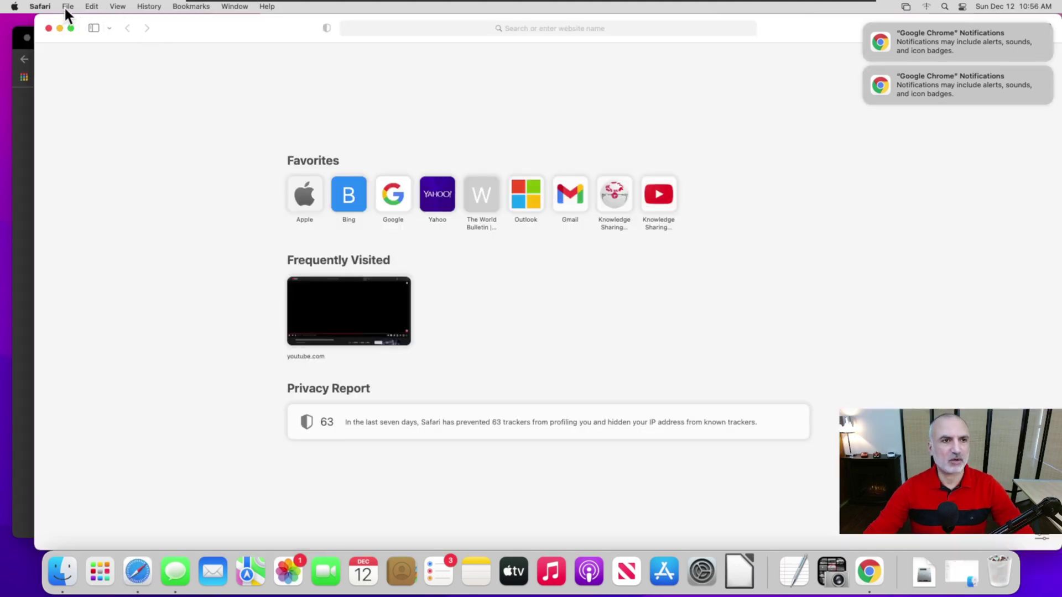
pyautogui.click(65, 6)
pyautogui.moveTo(74, 213)
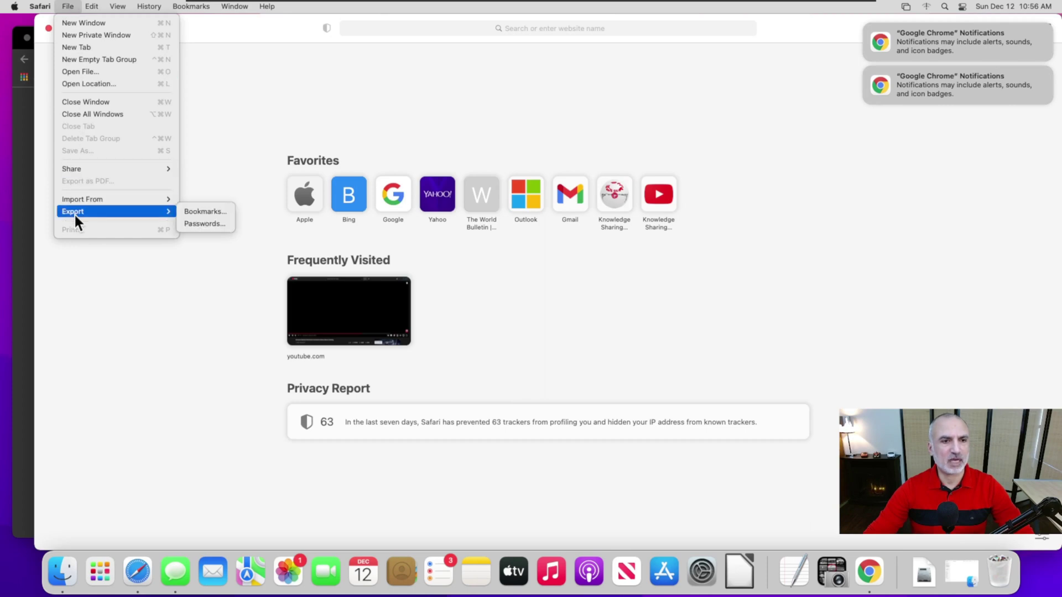
pyautogui.click(203, 224)
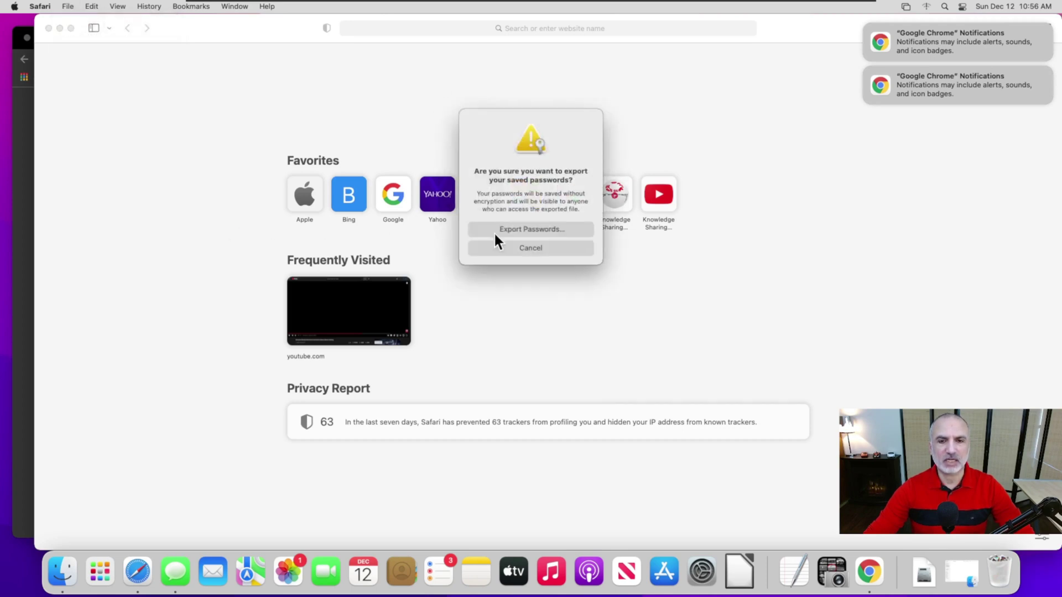
pyautogui.click(512, 229)
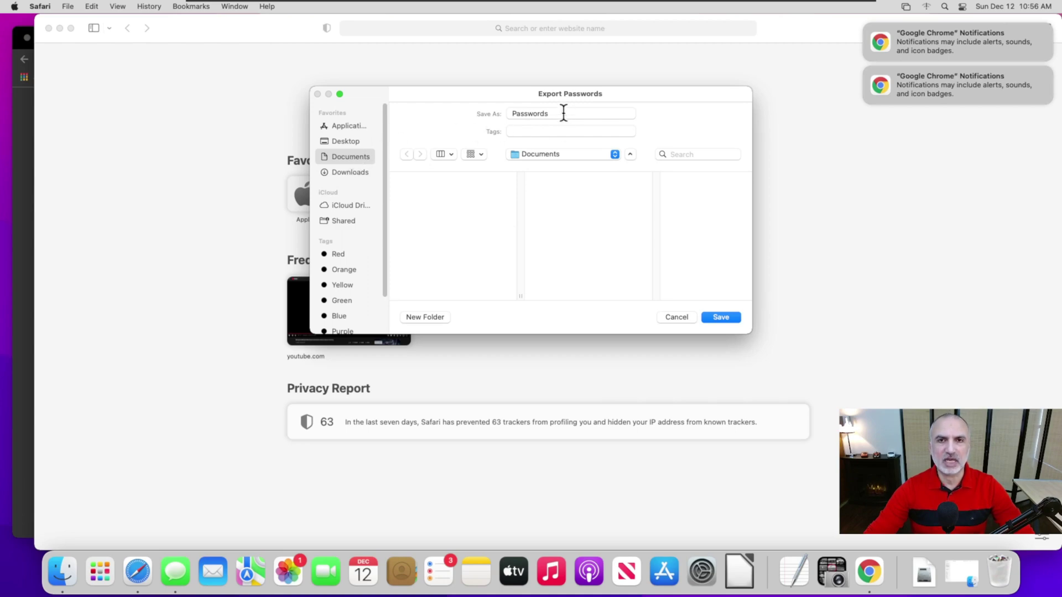
pyautogui.click(717, 318)
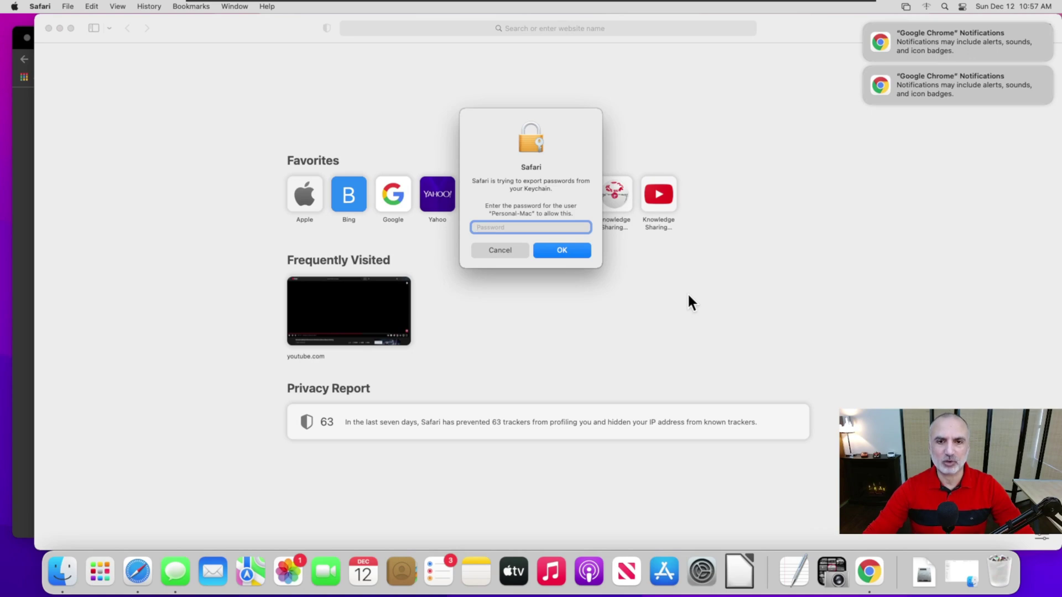
pyautogui.write('••••••••••••')
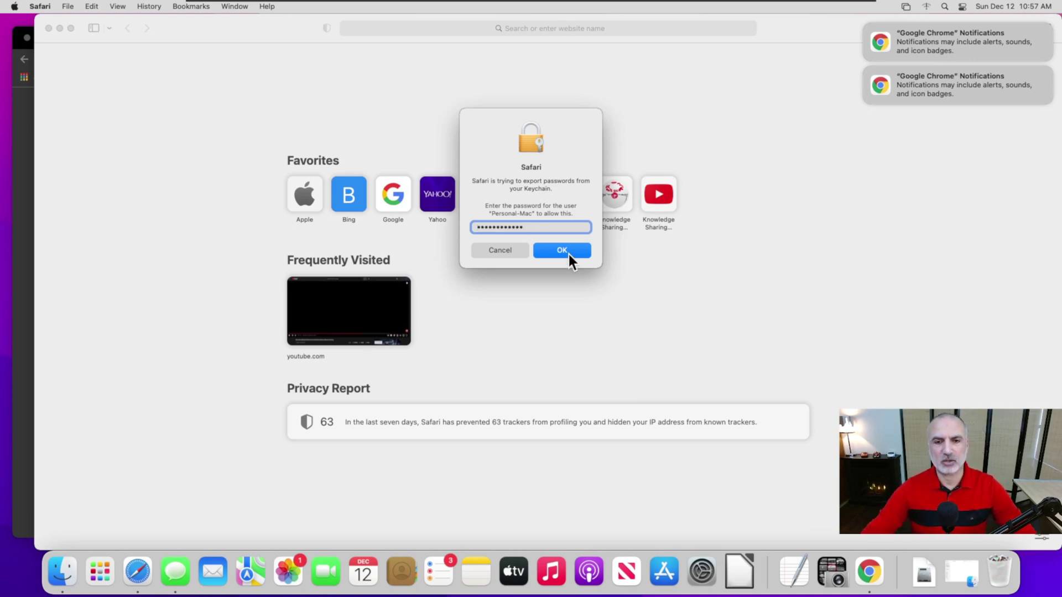
pyautogui.click(570, 259)
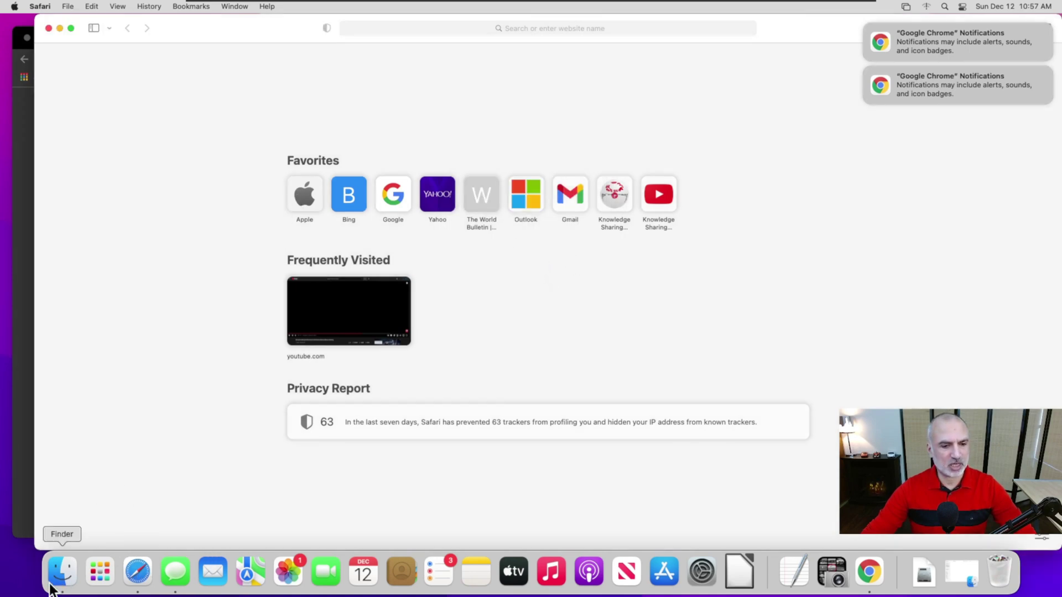
pyautogui.click(64, 570)
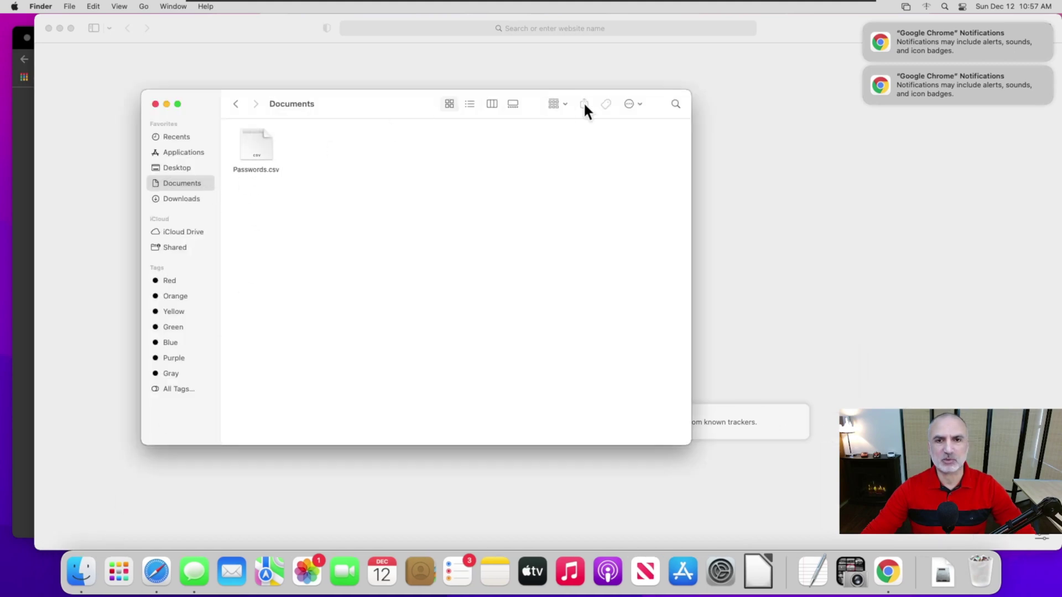
pyautogui.click(101, 111)
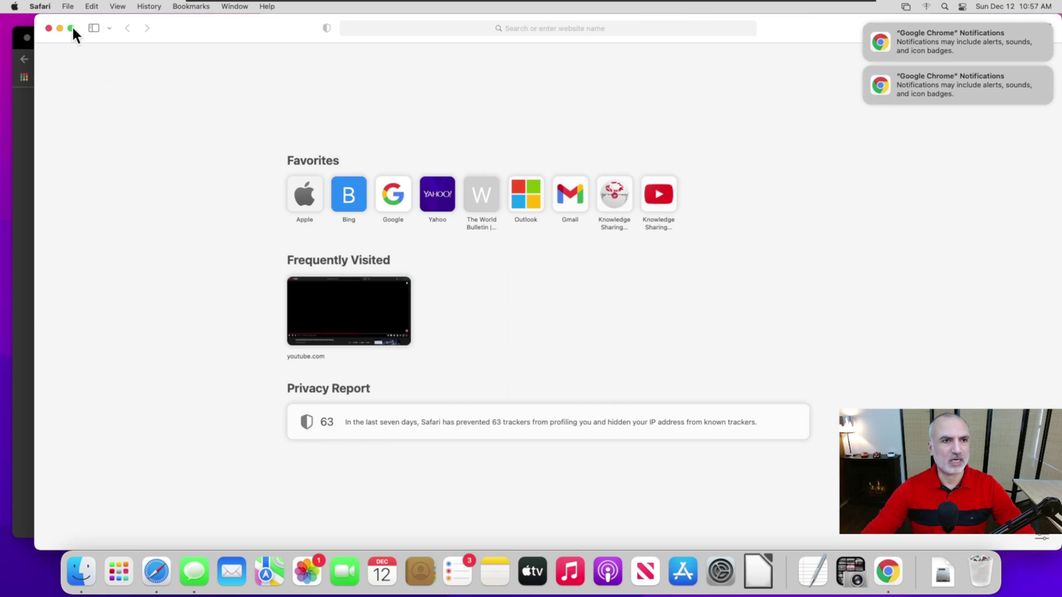
# Step: Export Safari's bookmarks as 'Safari Bookmarks' into the Documents folder
pyautogui.click(66, 8)
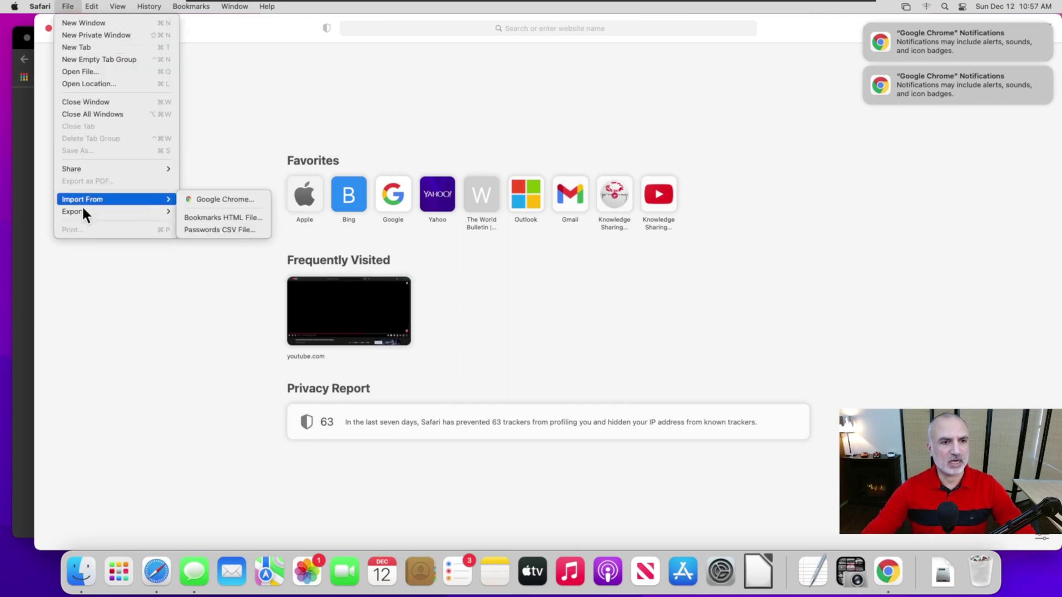
pyautogui.moveTo(82, 210)
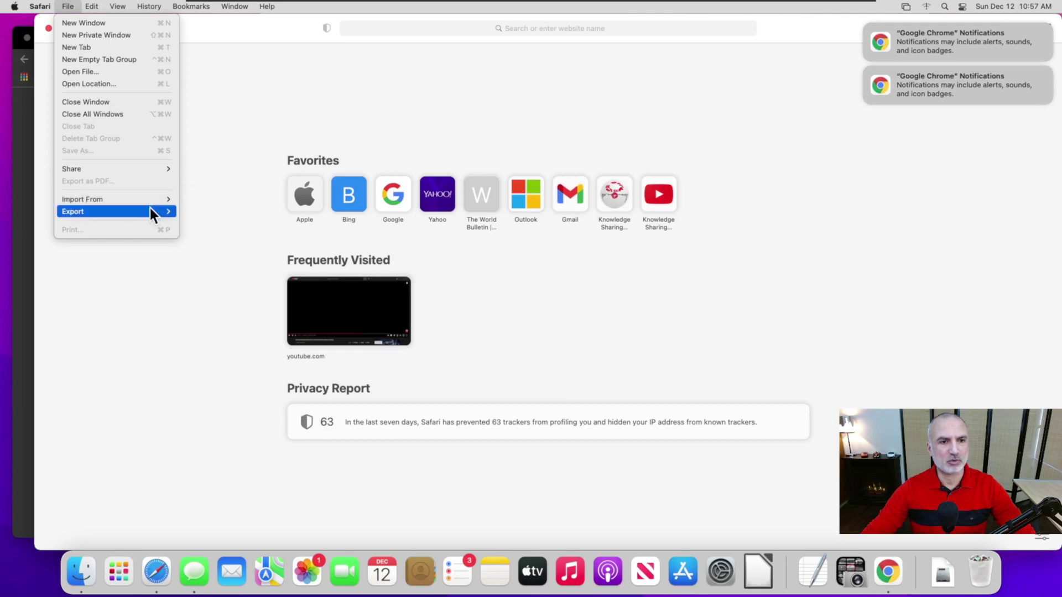
pyautogui.click(200, 213)
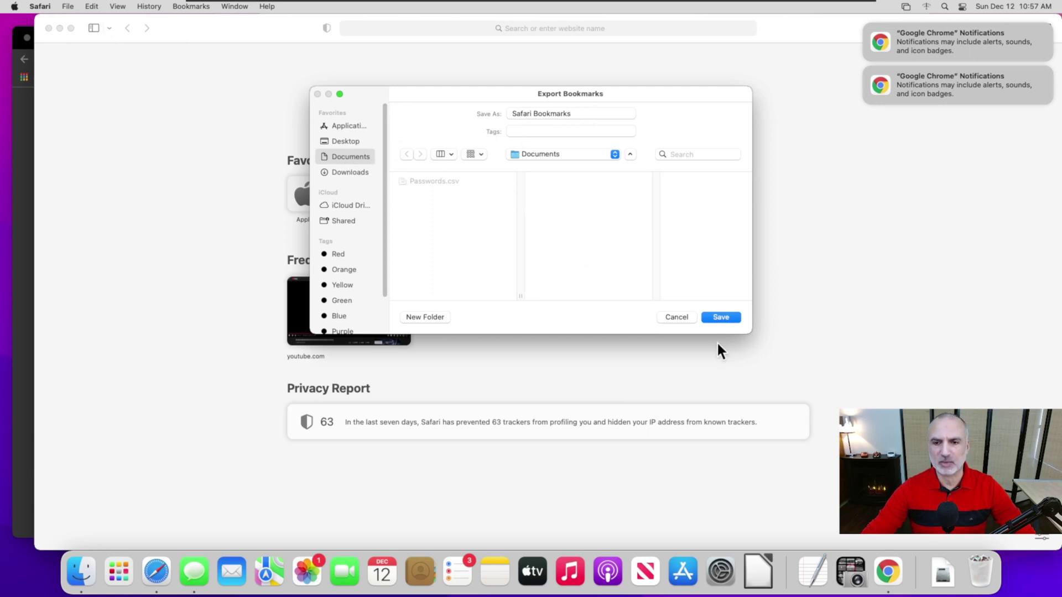
pyautogui.click(721, 317)
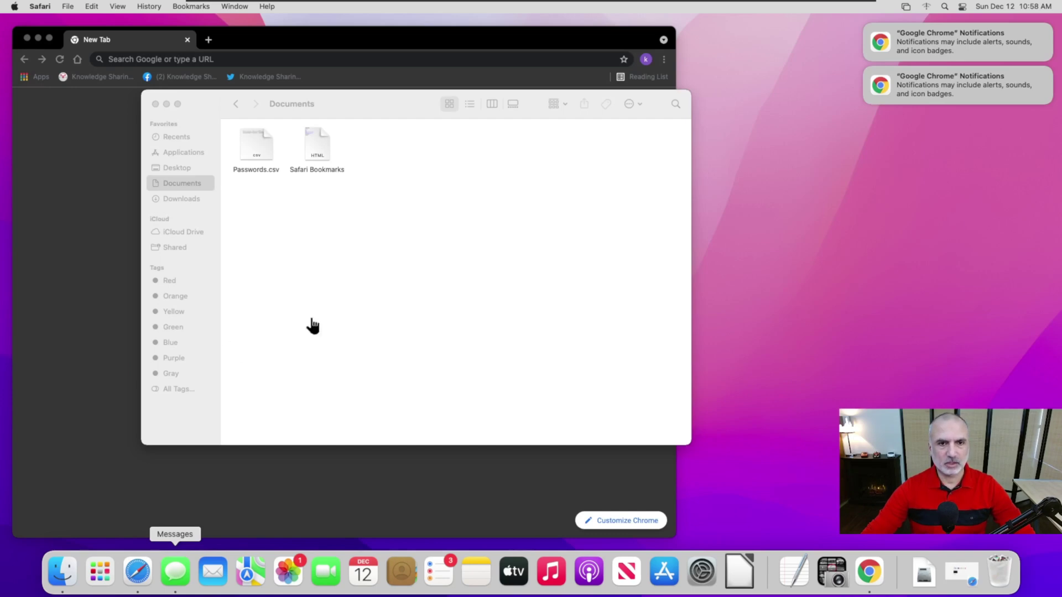
# Step: Bring the Documents window forward and minimize it to reveal Chrome's New Tab page
pyautogui.click(209, 104)
pyautogui.click(166, 104)
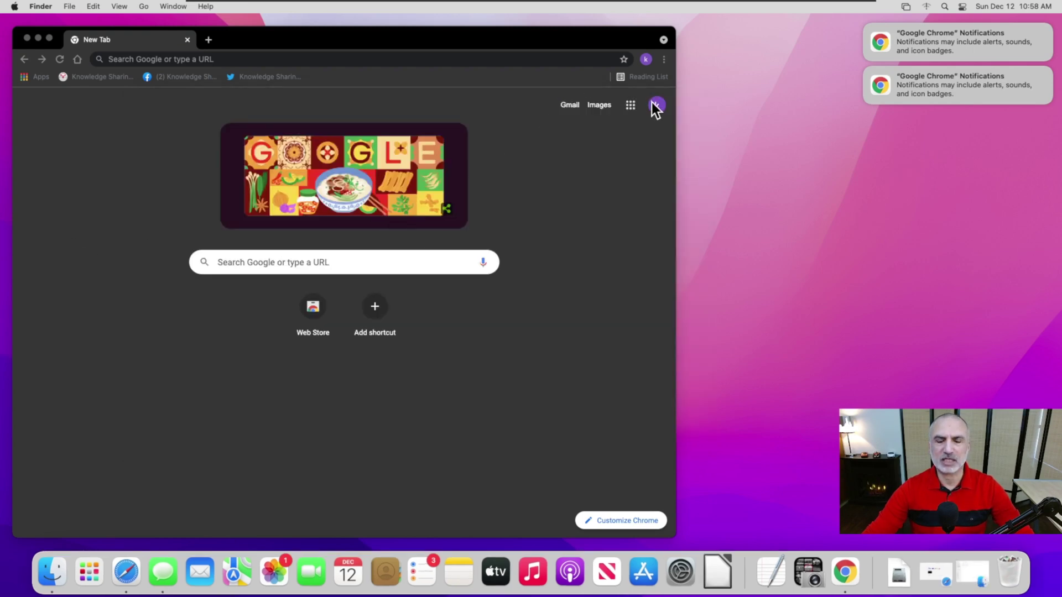
# Step: Go to Settings > Autofill > Passwords and open Google Password Manager listing 4 saved sites
pyautogui.click(667, 65)
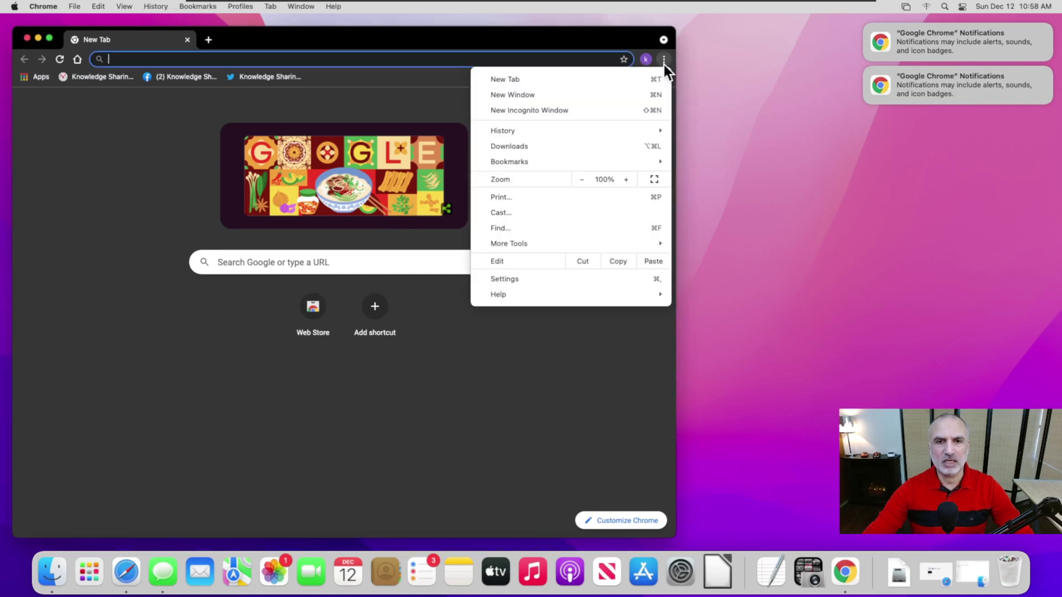
pyautogui.click(520, 282)
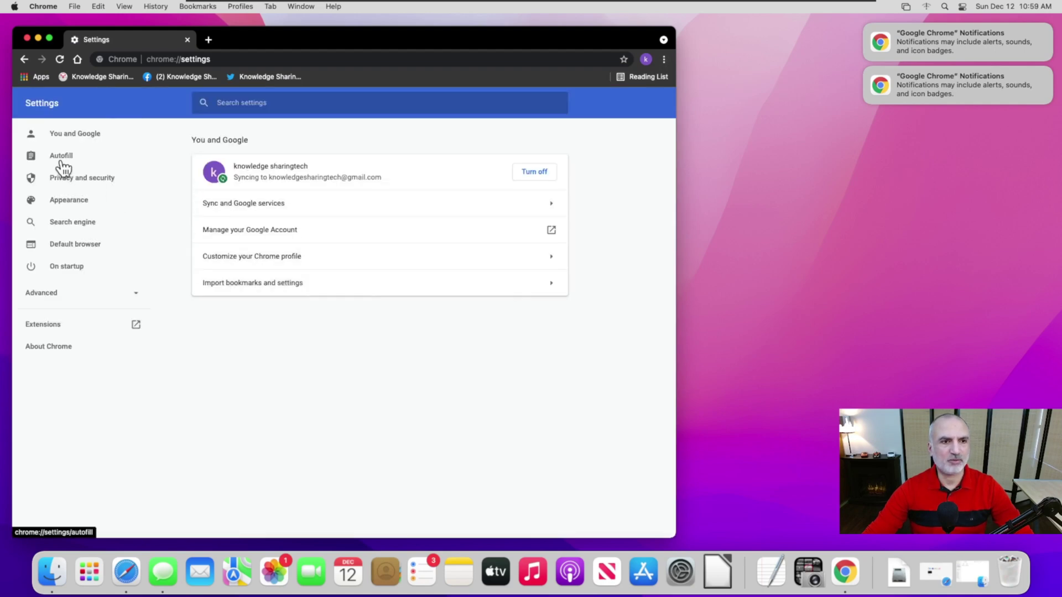
pyautogui.click(62, 165)
pyautogui.click(251, 173)
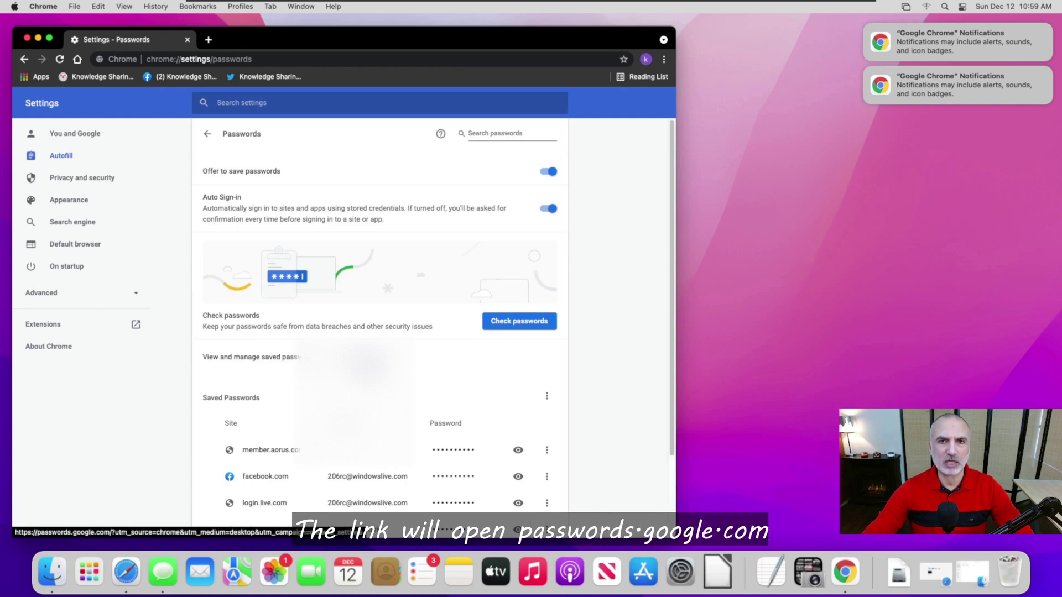
pyautogui.click(363, 357)
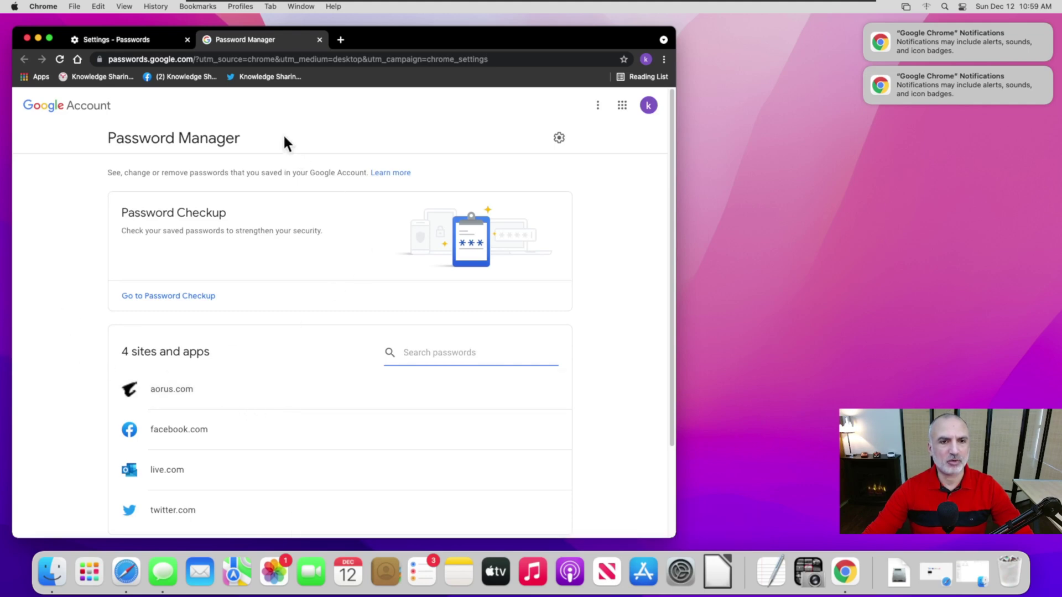
# Step: Import the three saved passwords from Documents/Passwords.csv via Password Manager settings
pyautogui.click(560, 139)
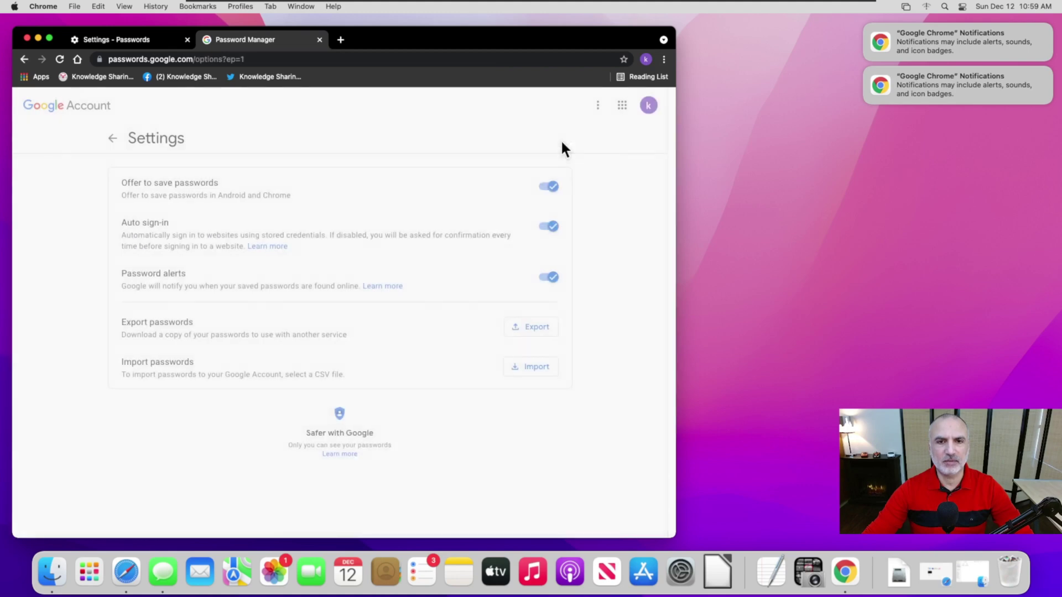
pyautogui.click(530, 368)
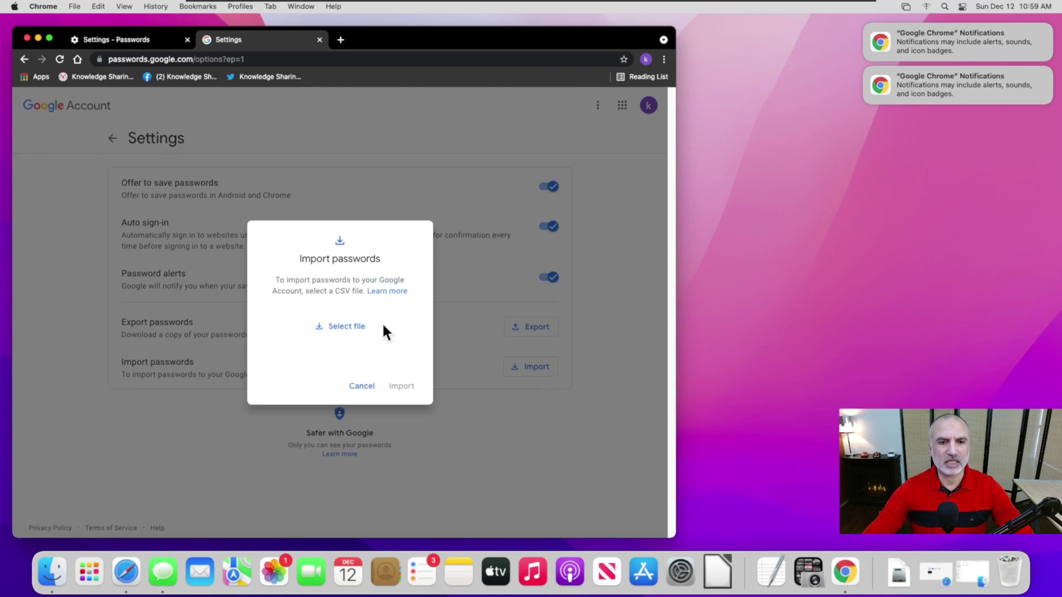
pyautogui.click(342, 327)
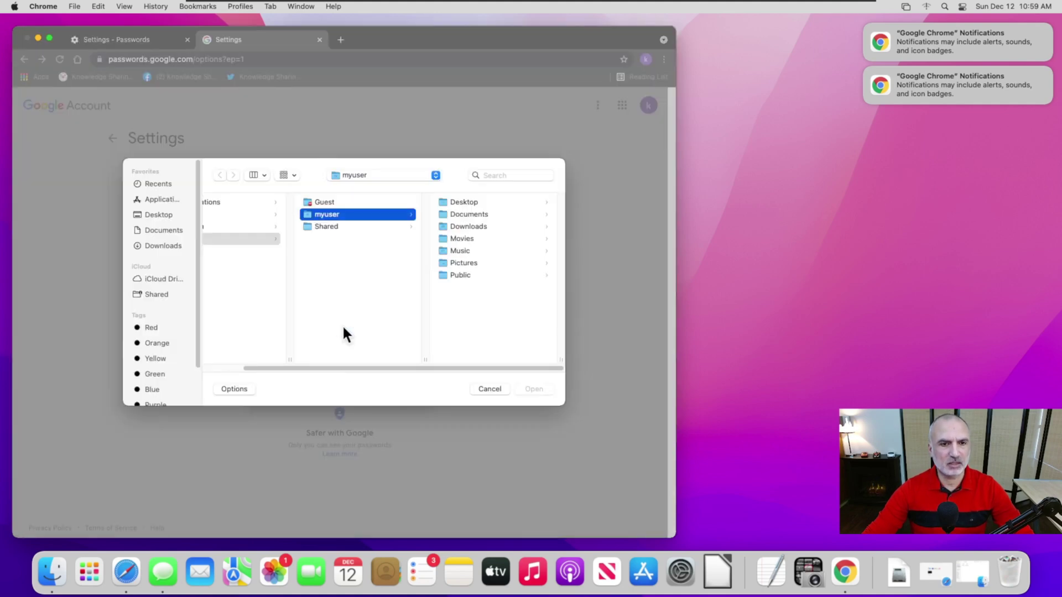
pyautogui.click(174, 230)
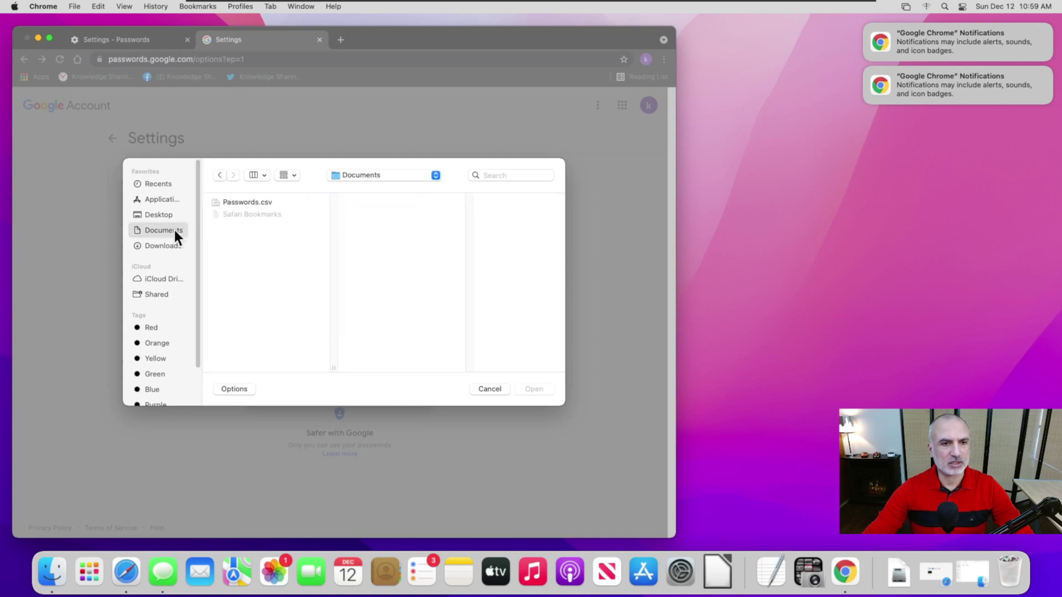
pyautogui.click(239, 203)
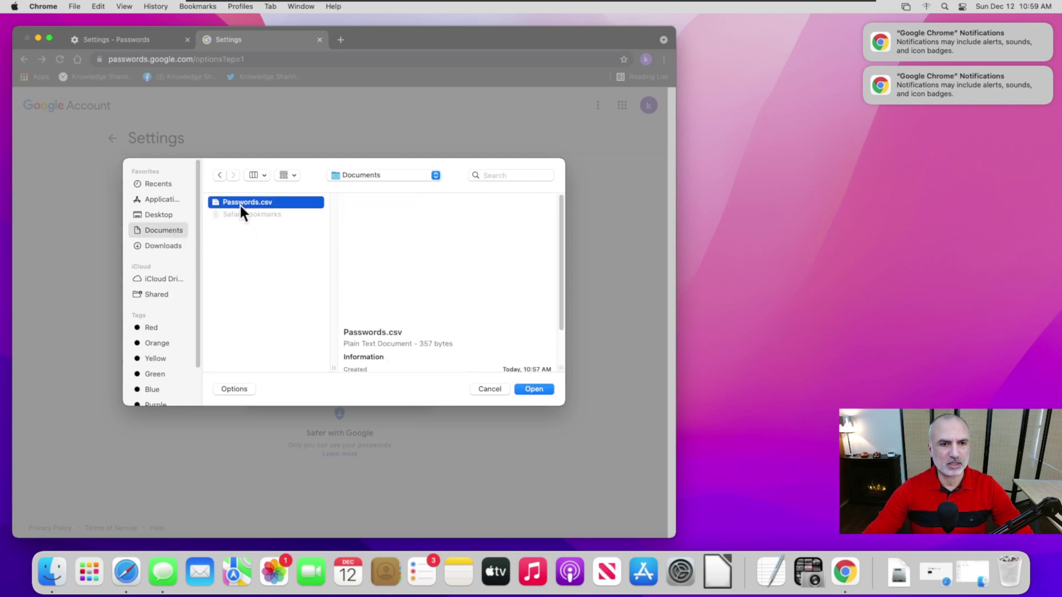
pyautogui.click(532, 390)
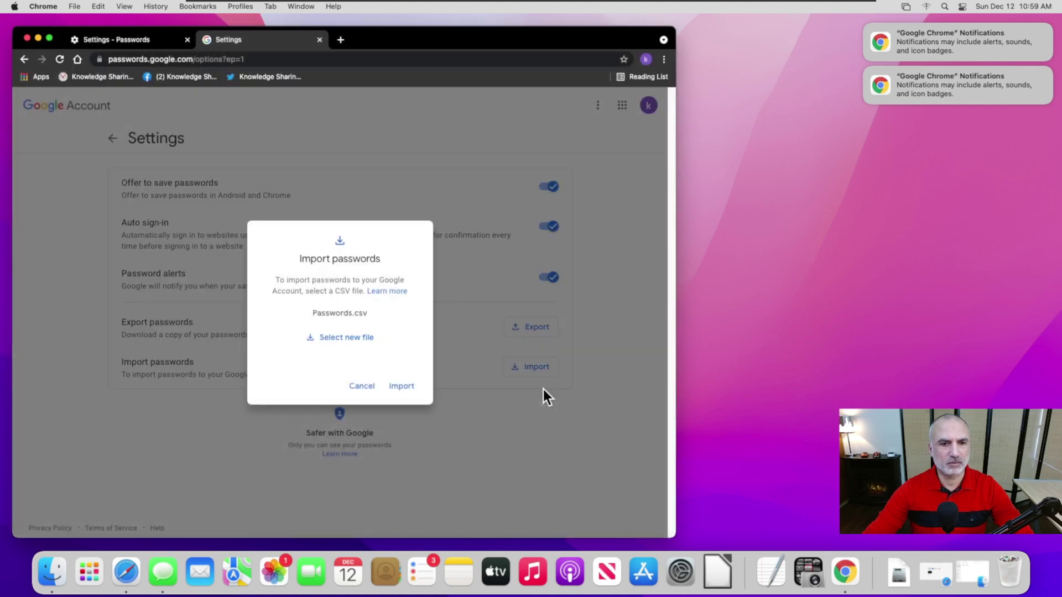
pyautogui.click(403, 393)
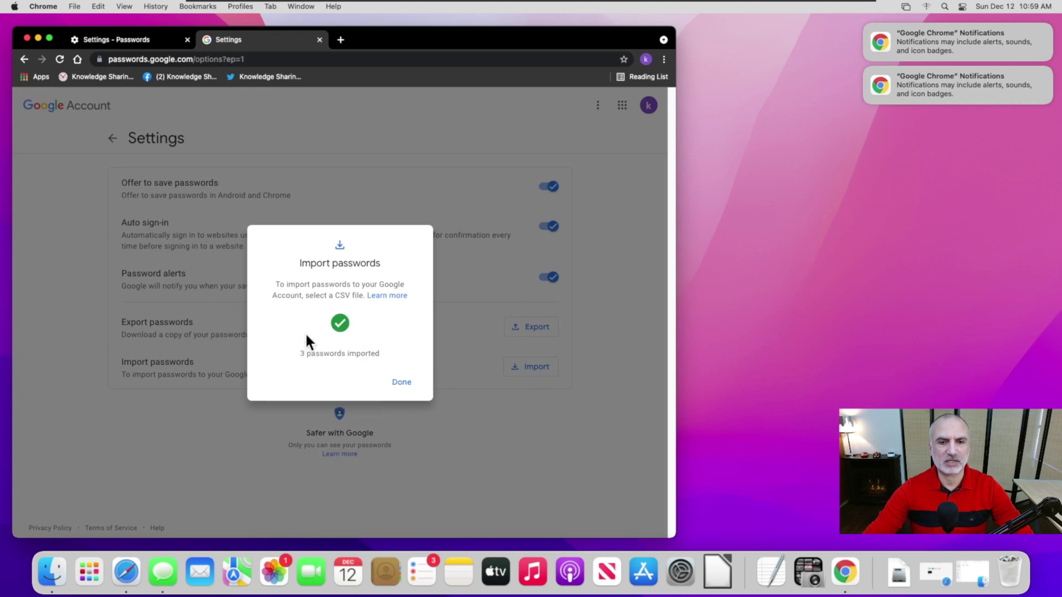
pyautogui.click(401, 386)
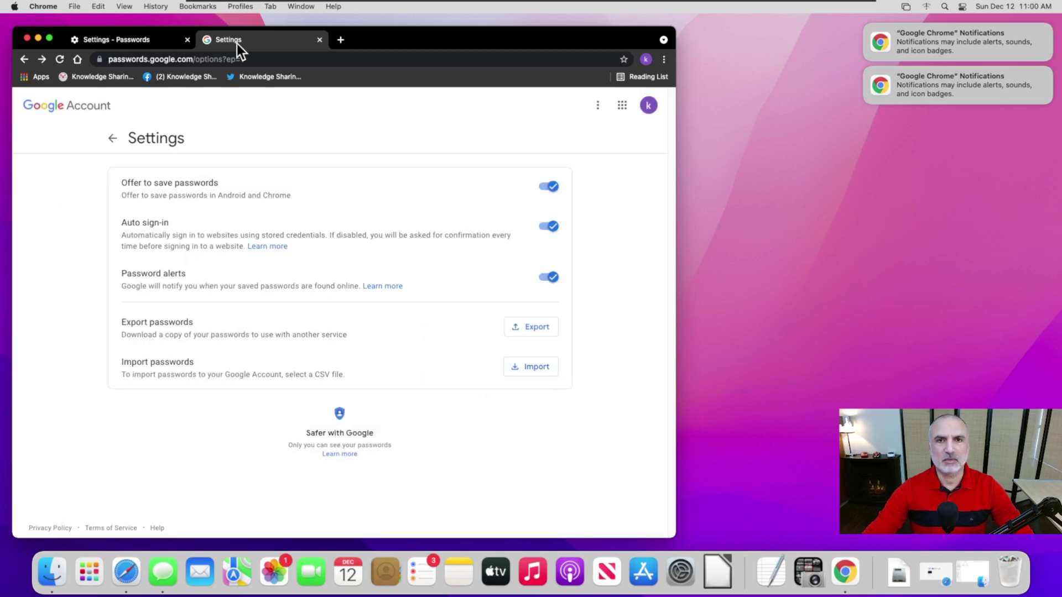
# Step: Import the Safari Bookmarks file as a Bookmarks HTML File from Chrome's Settings
pyautogui.click(665, 60)
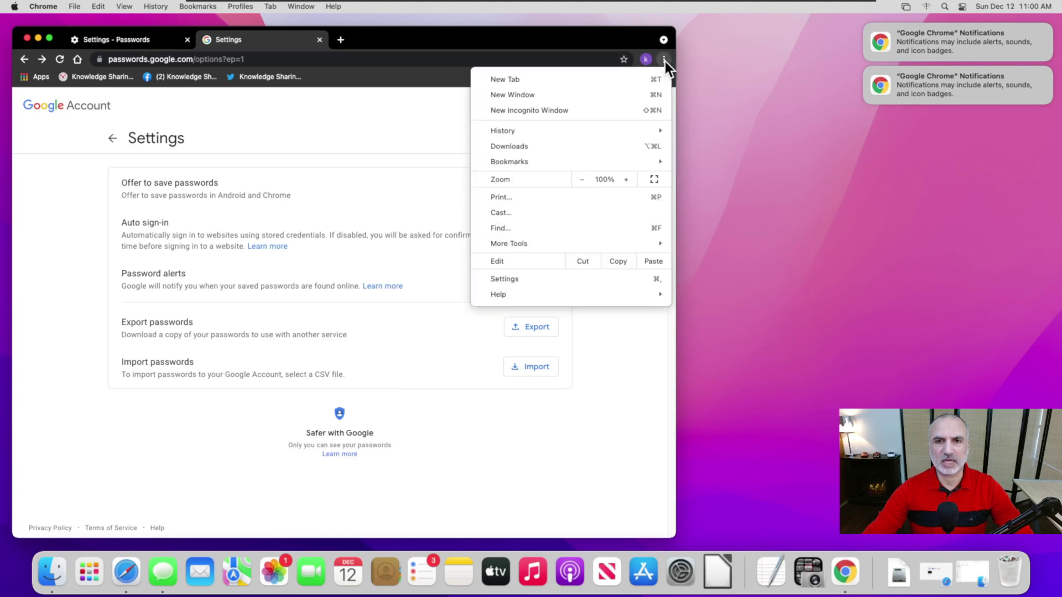
pyautogui.click(505, 280)
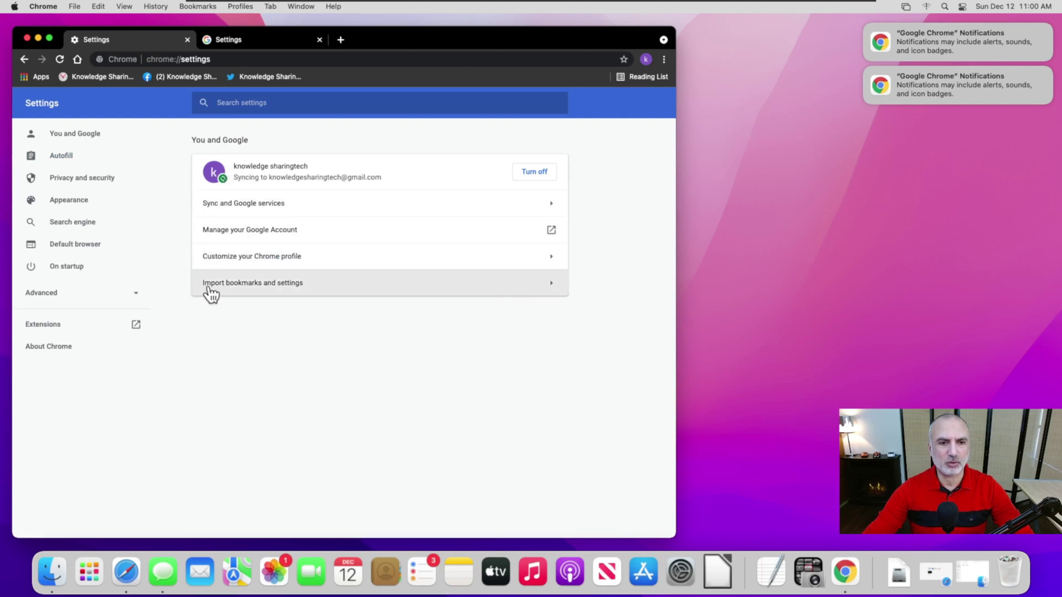
pyautogui.click(510, 283)
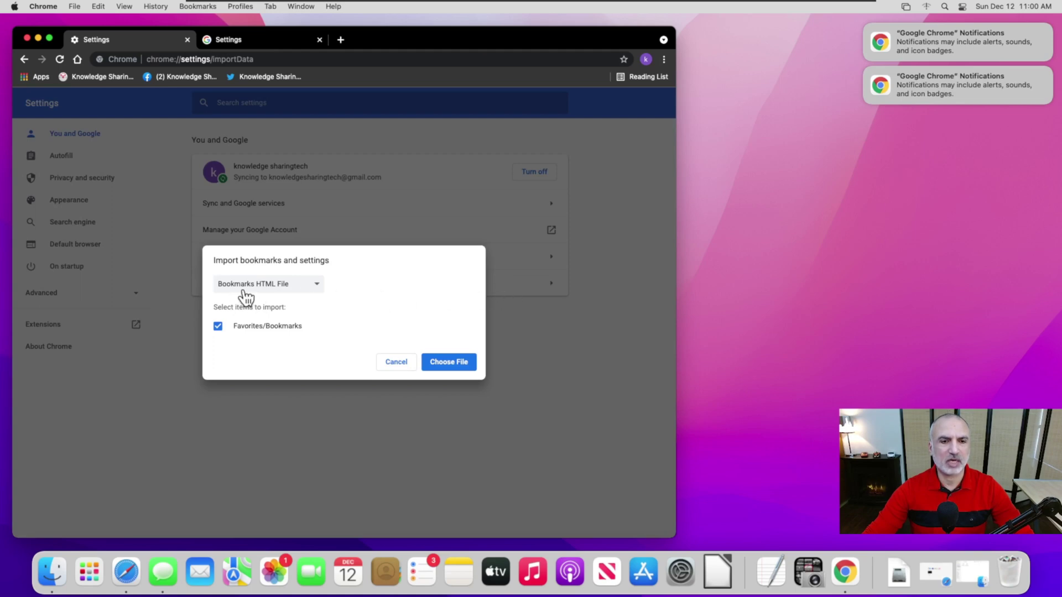
pyautogui.click(449, 365)
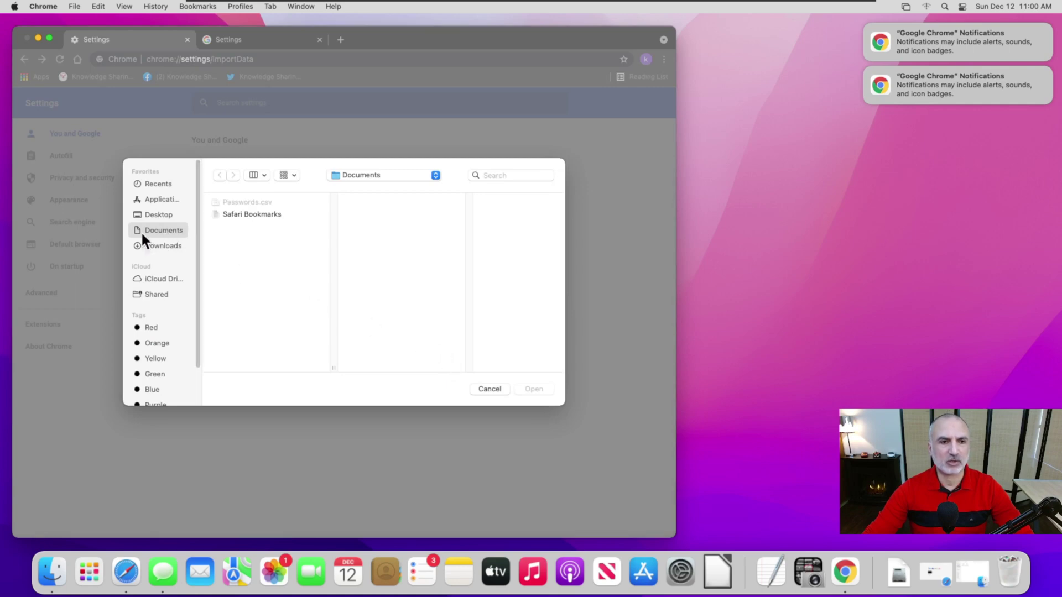
pyautogui.click(241, 217)
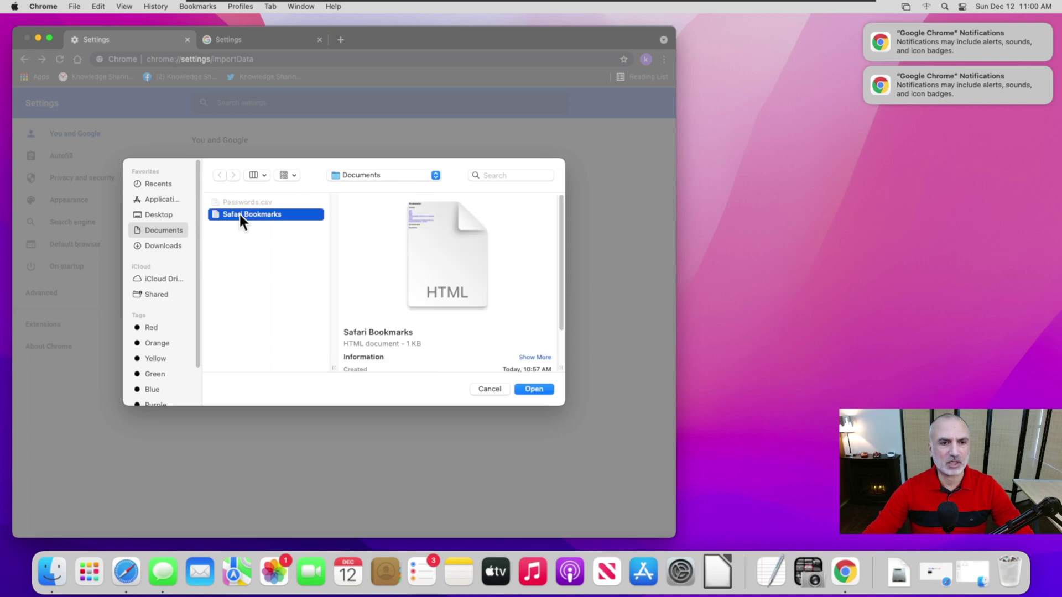
pyautogui.click(533, 389)
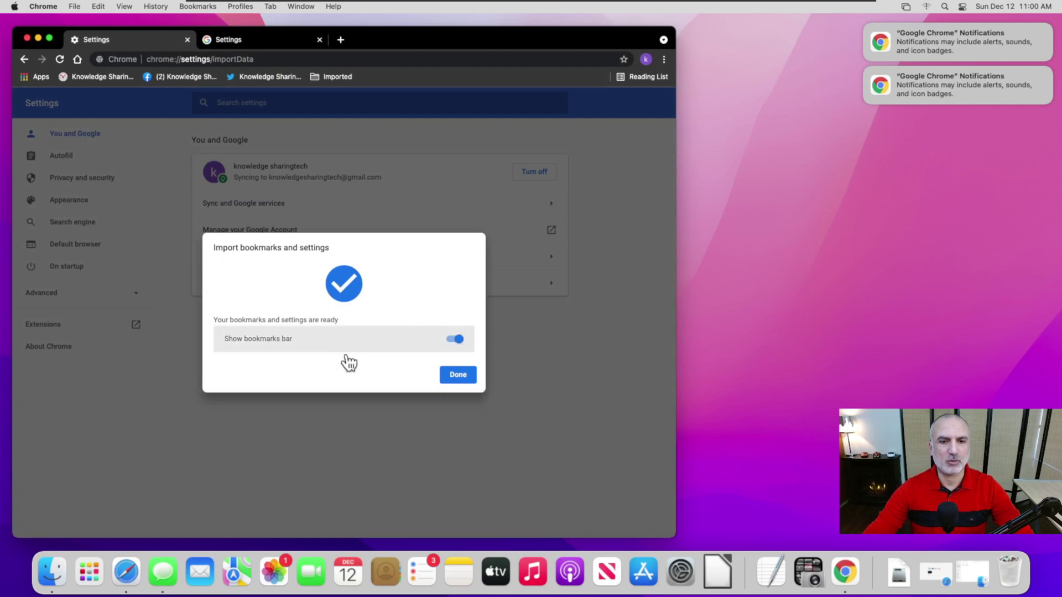
pyautogui.click(457, 376)
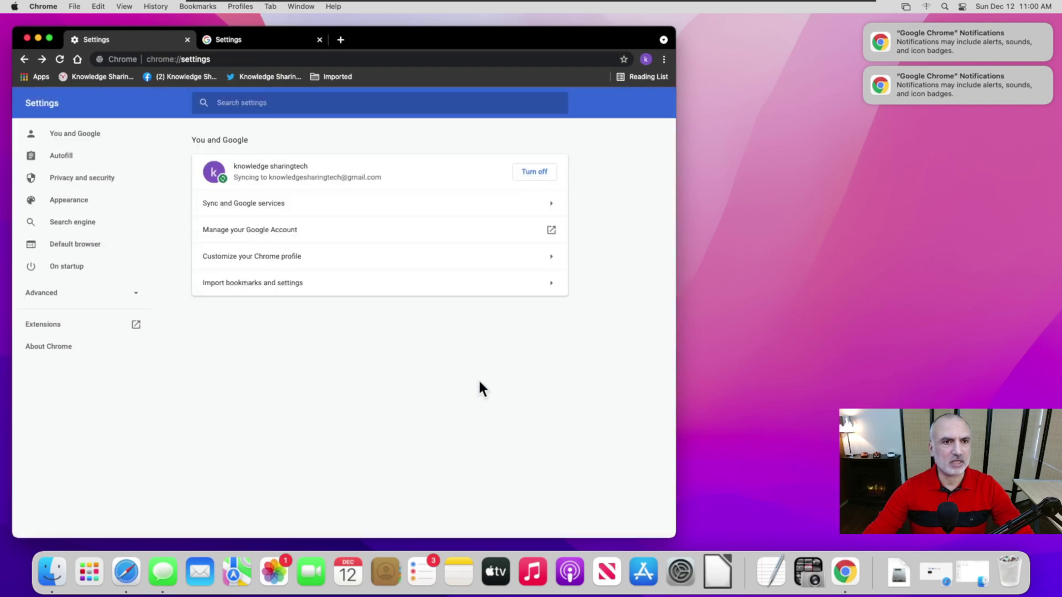
# Step: Open the Outlook bookmark under Imported > Favorites on the bookmarks bar
pyautogui.click(331, 79)
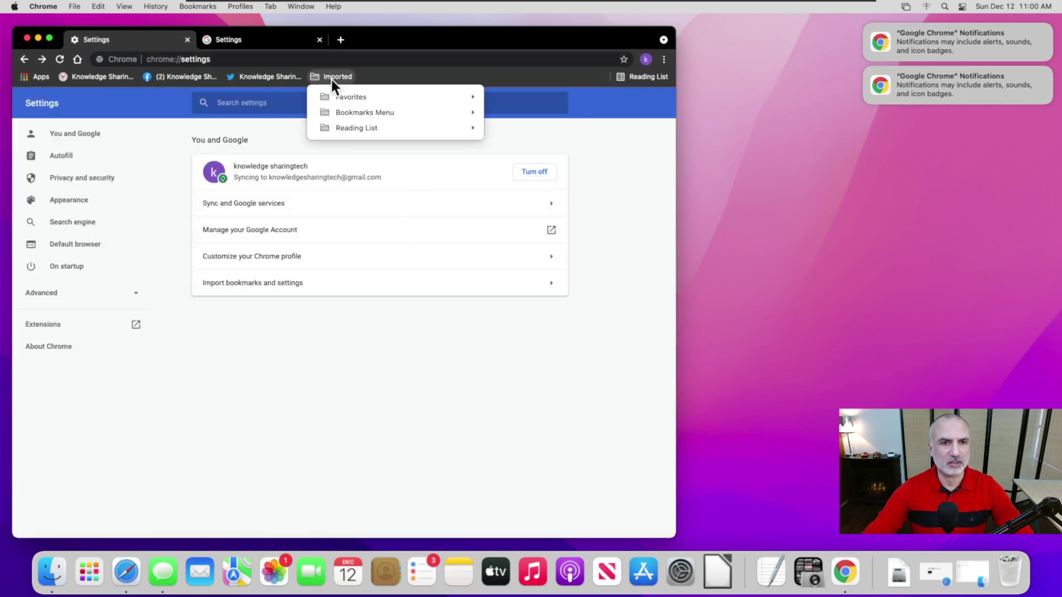
pyautogui.moveTo(346, 96)
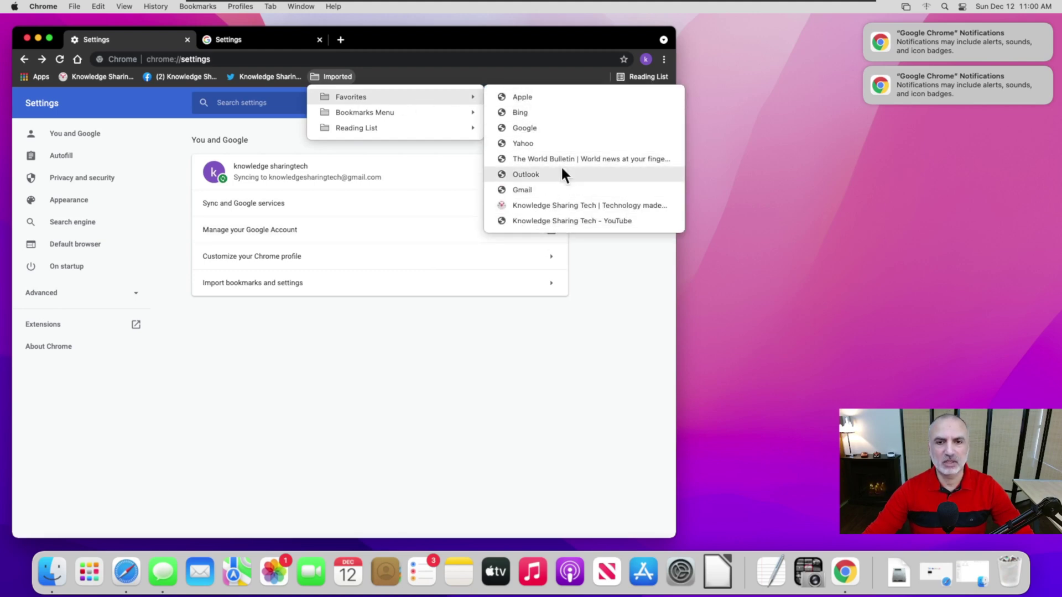
pyautogui.click(532, 175)
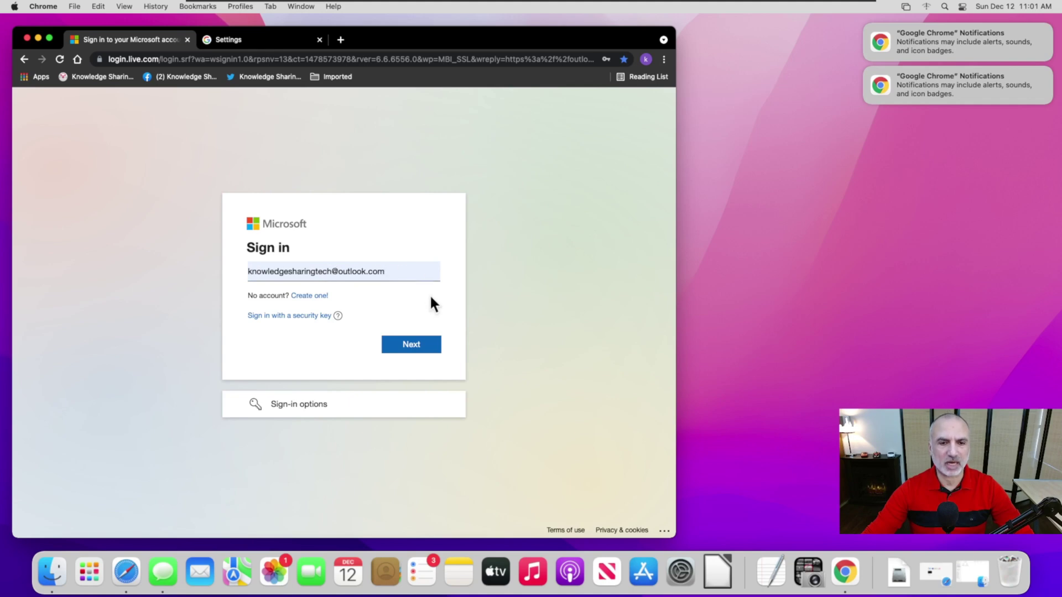
# Step: Advance the Microsoft sign-in page to the password step with Next
pyautogui.click(413, 345)
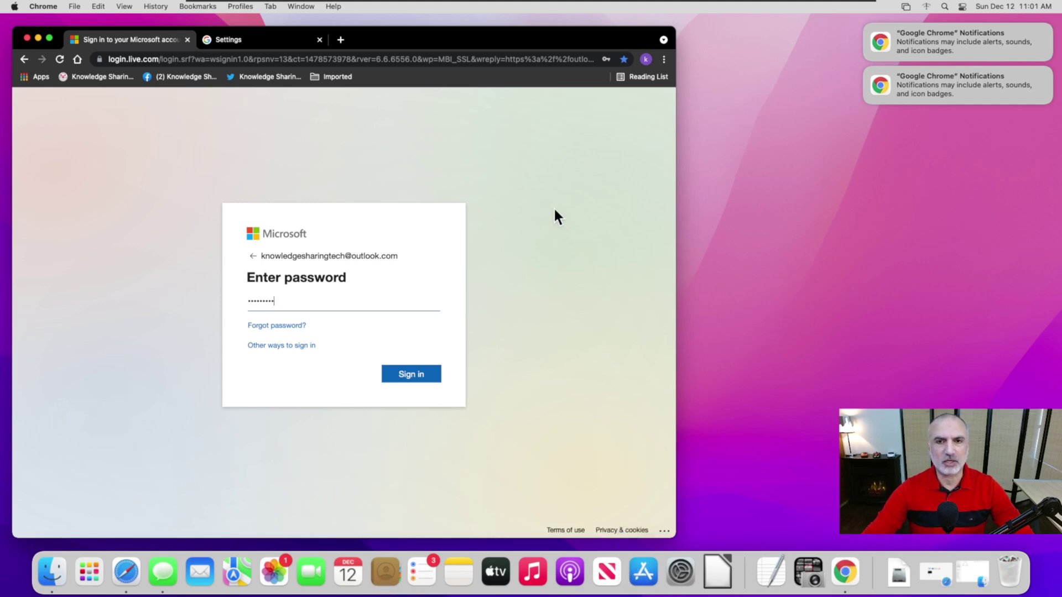
# Step: Close the Chrome browser window
pyautogui.click(28, 38)
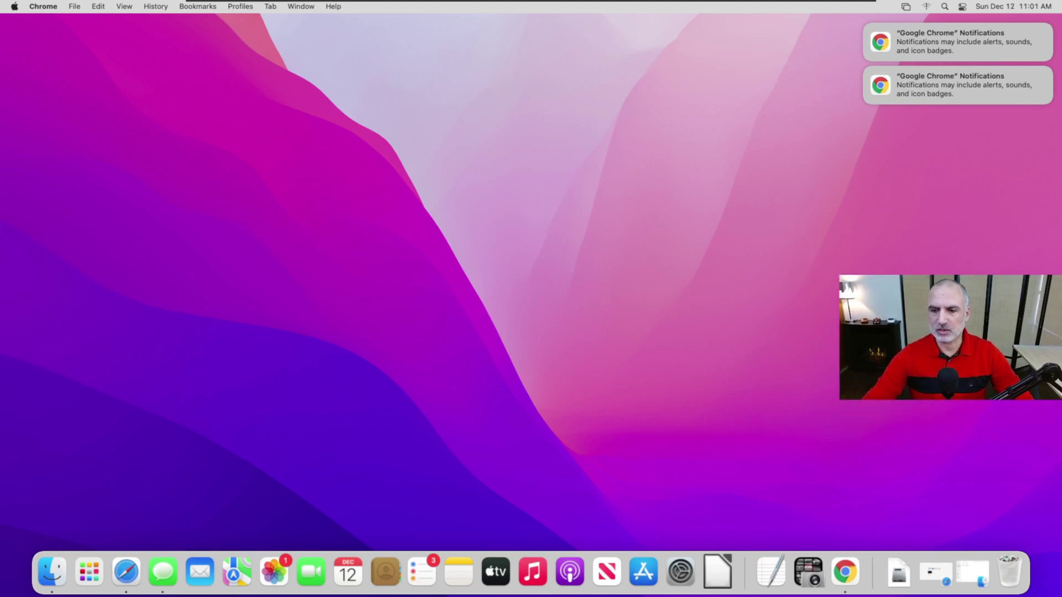
# Step: Quit Chrome with Cmd+Q and pin its Dock icon with Options > Keep in Dock
pyautogui.press('super+q')
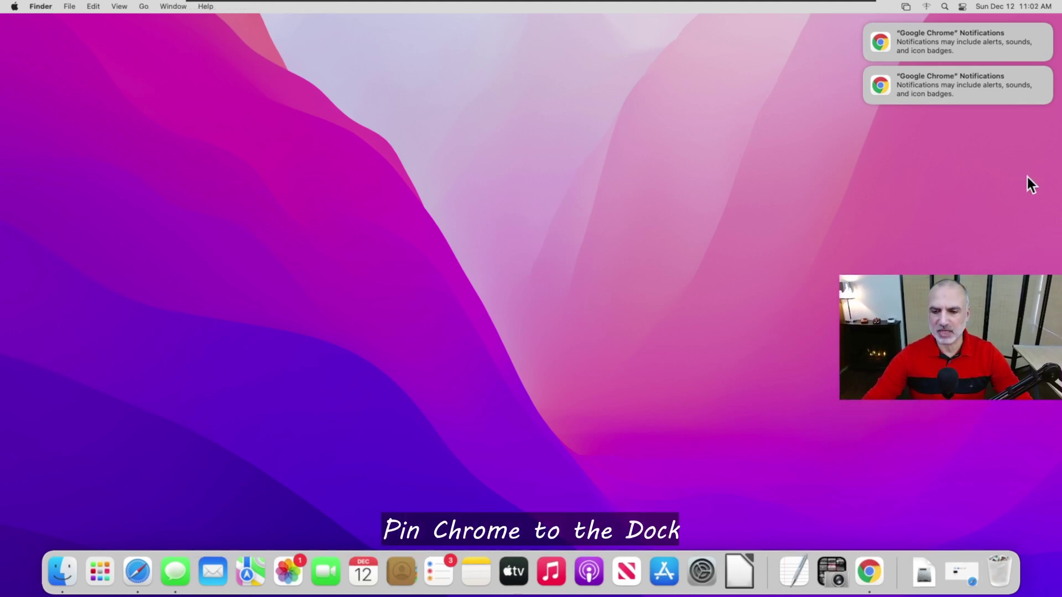
pyautogui.rightClick(874, 577)
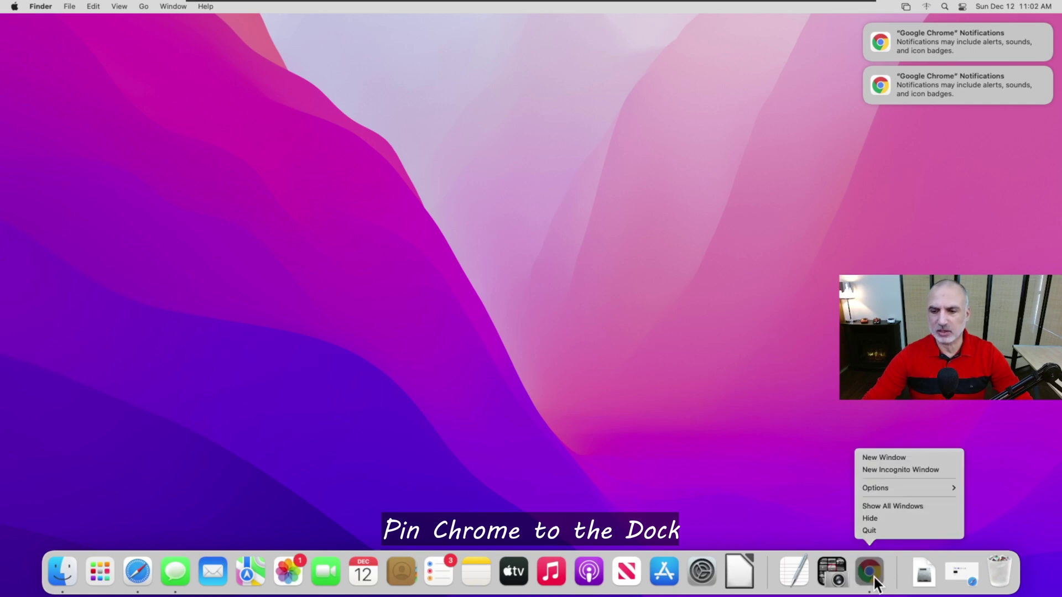
pyautogui.moveTo(878, 487)
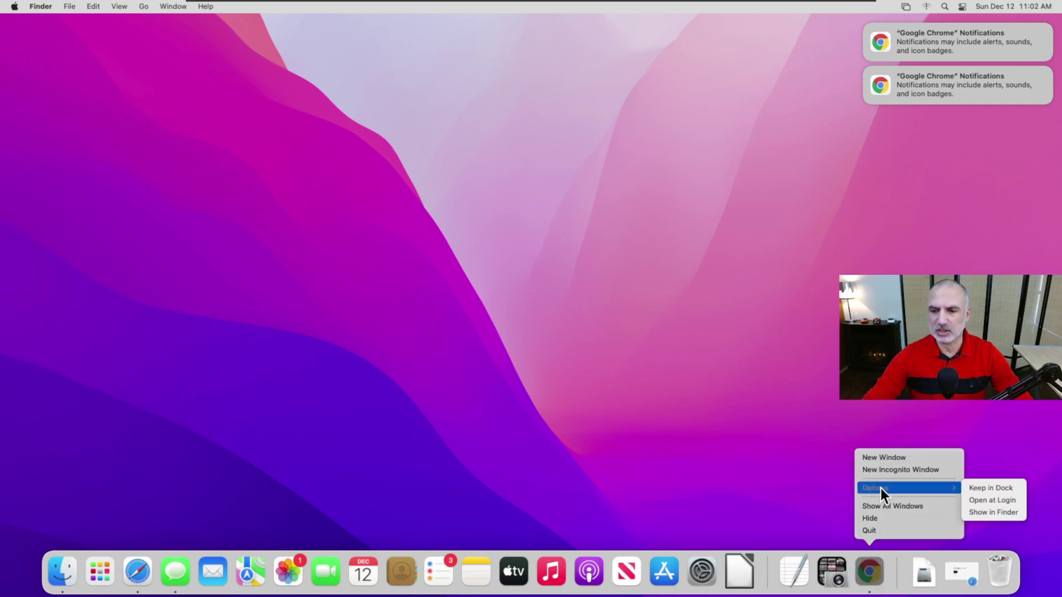
pyautogui.click(978, 490)
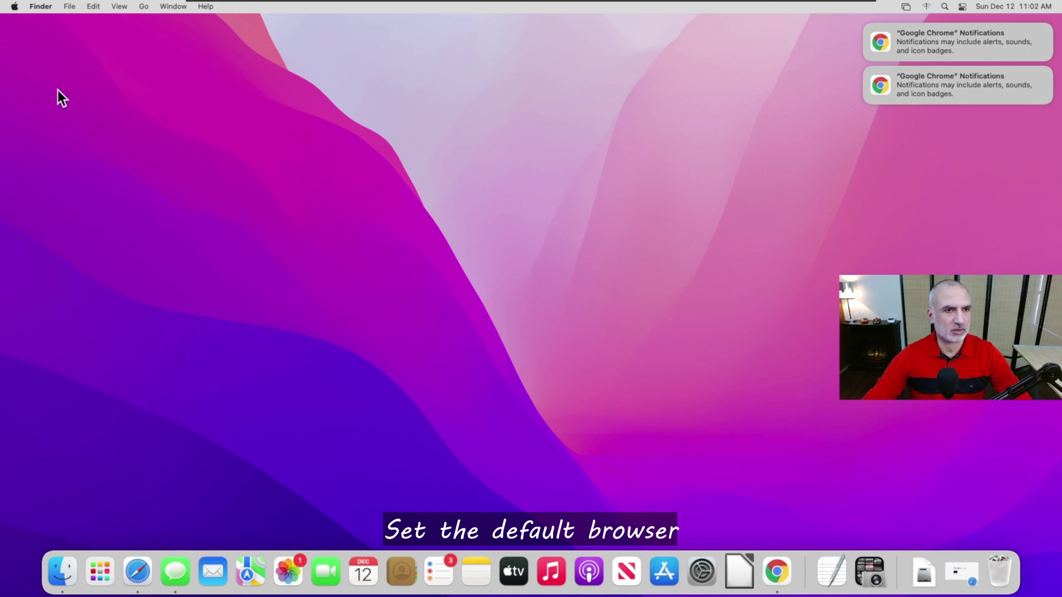
# Step: Set Default web browser to Google Chrome in System Preferences' General pane, then close it
pyautogui.click(15, 6)
pyautogui.click(34, 42)
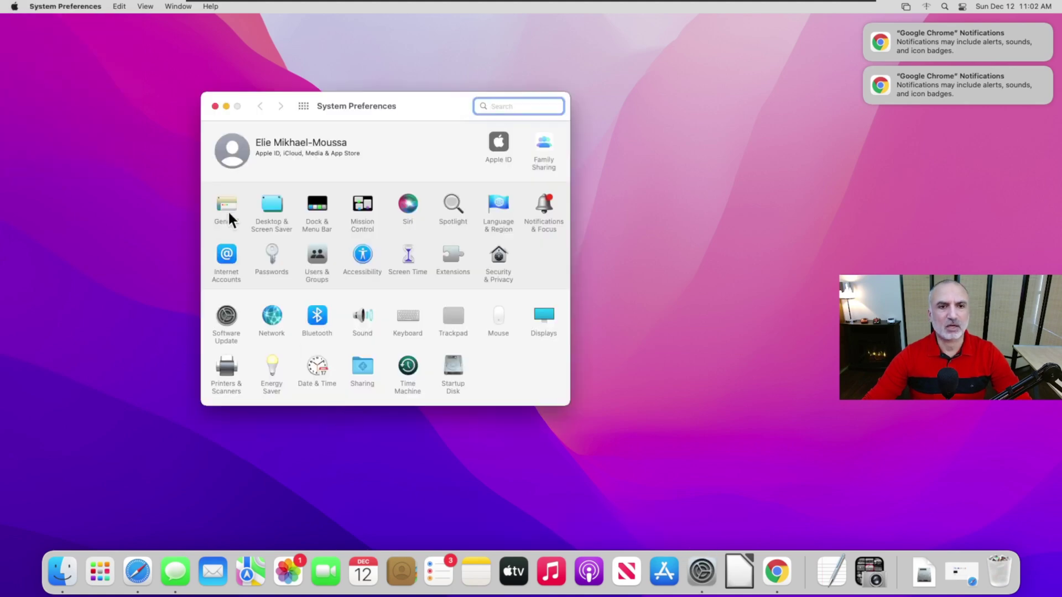
pyautogui.click(227, 211)
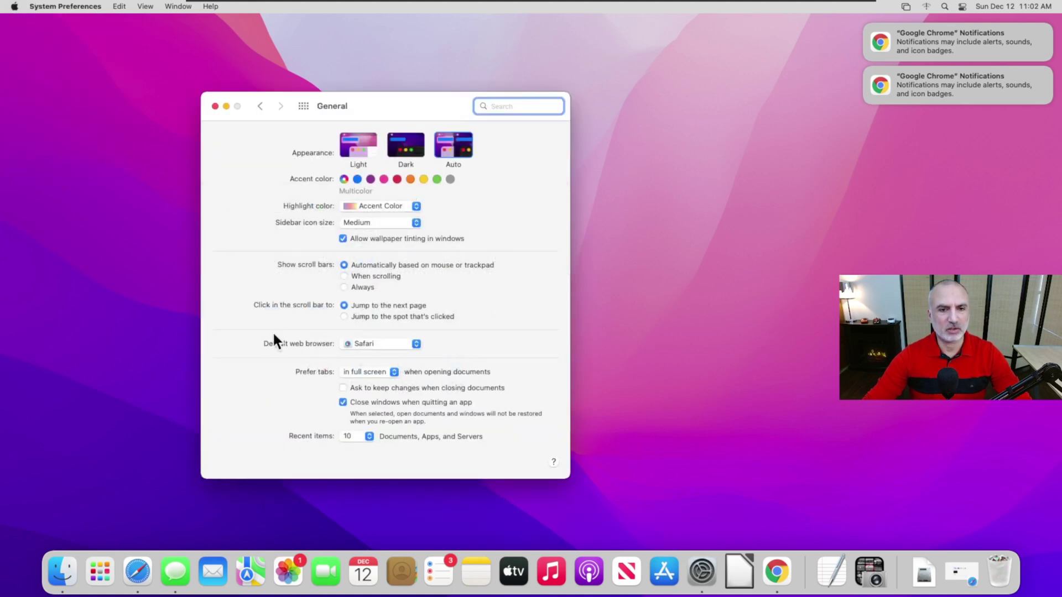
pyautogui.click(417, 343)
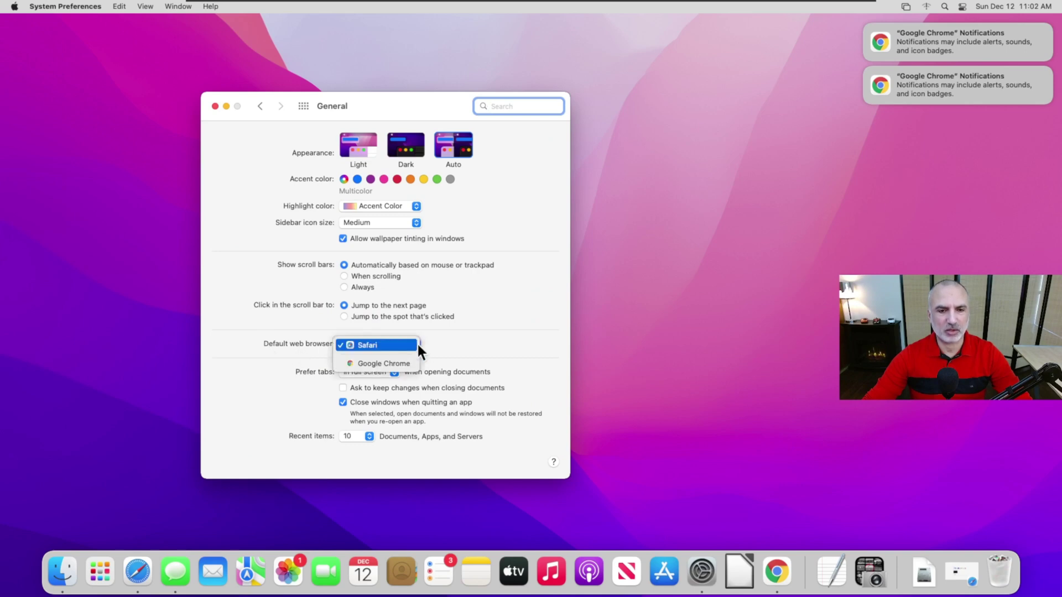
pyautogui.click(392, 365)
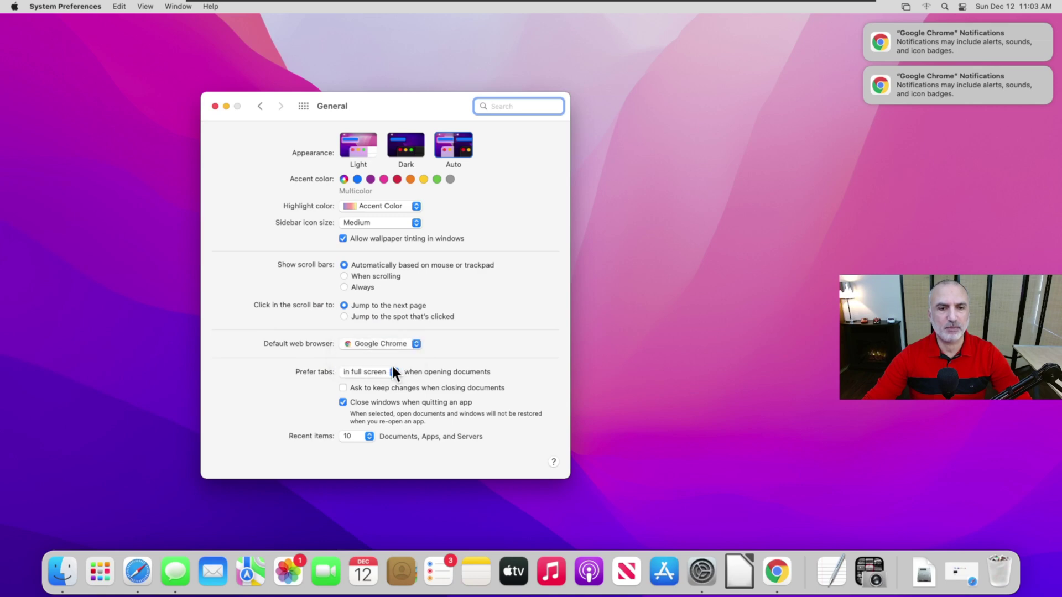
pyautogui.click(215, 105)
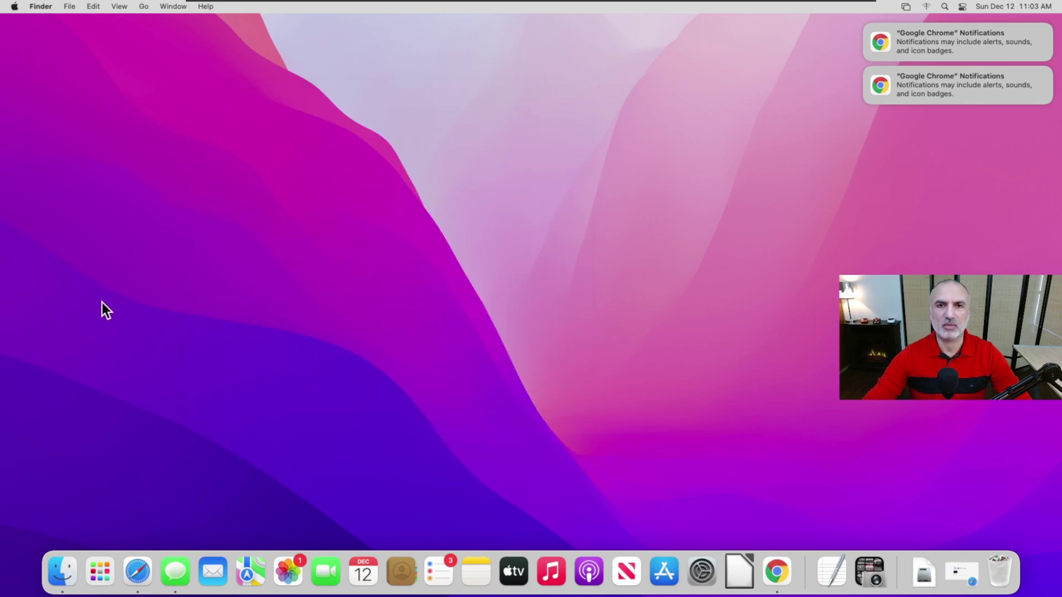